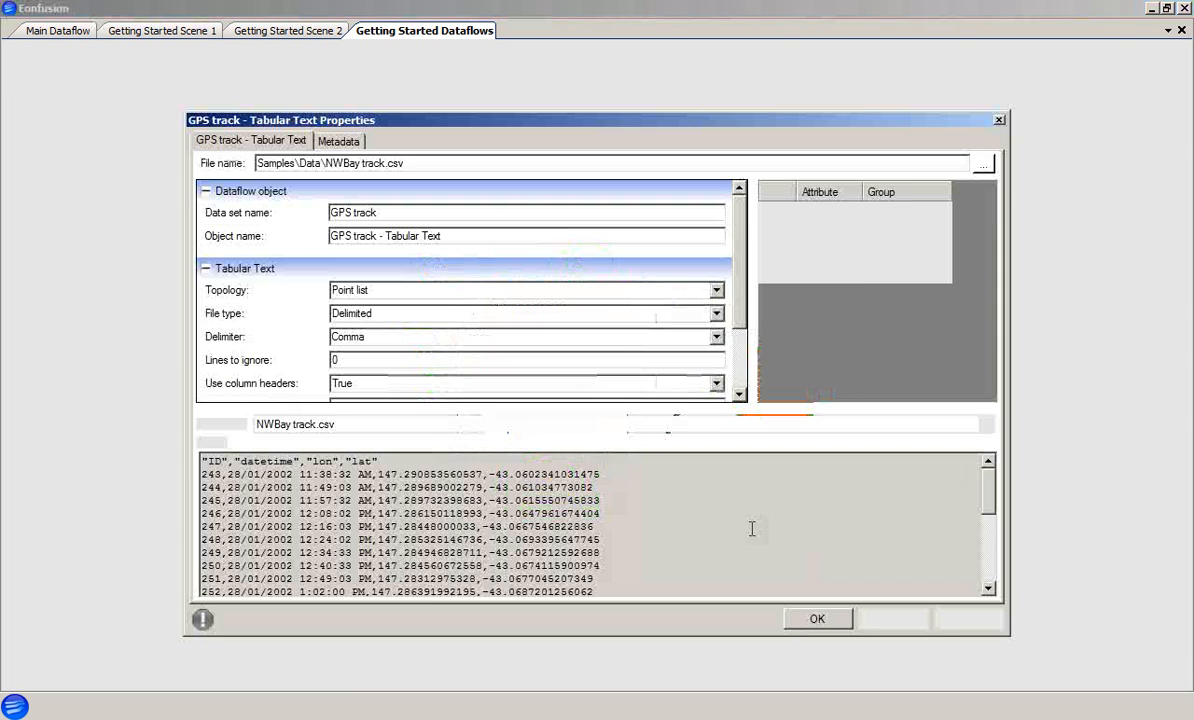
- Show the GPS track source's metadata, enlarge the properties window, and widen the attribute metadata table
click(345, 143)
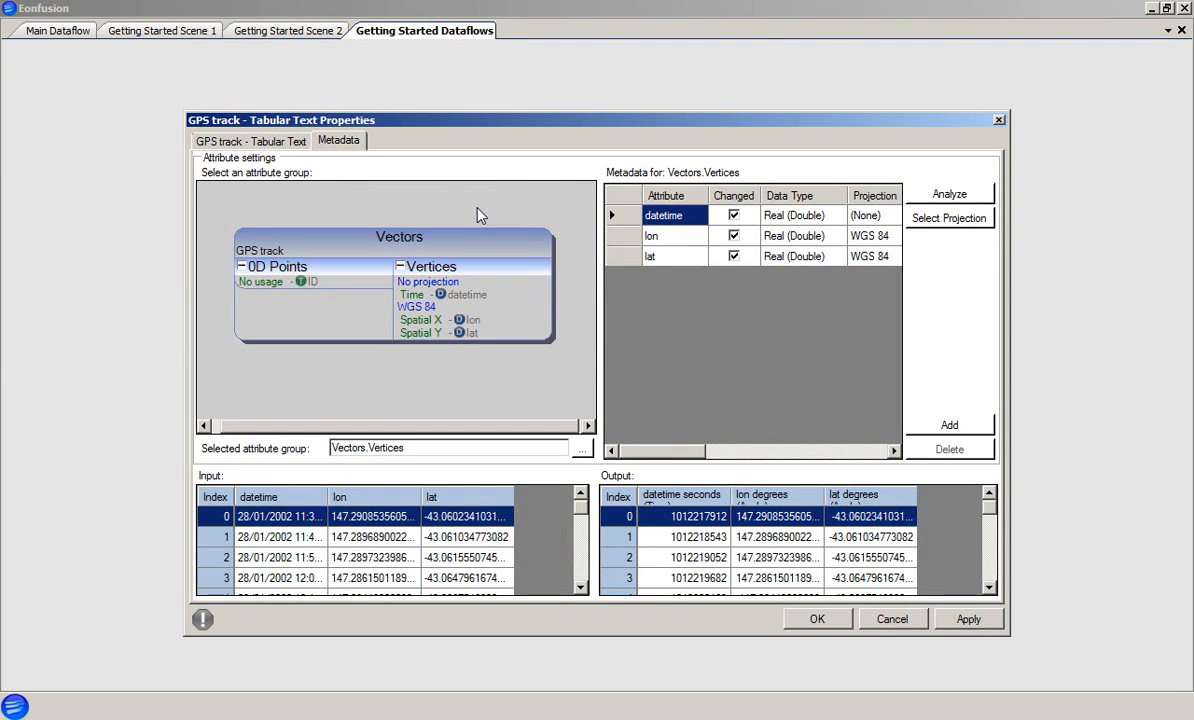
drag(598, 122, 440, 54)
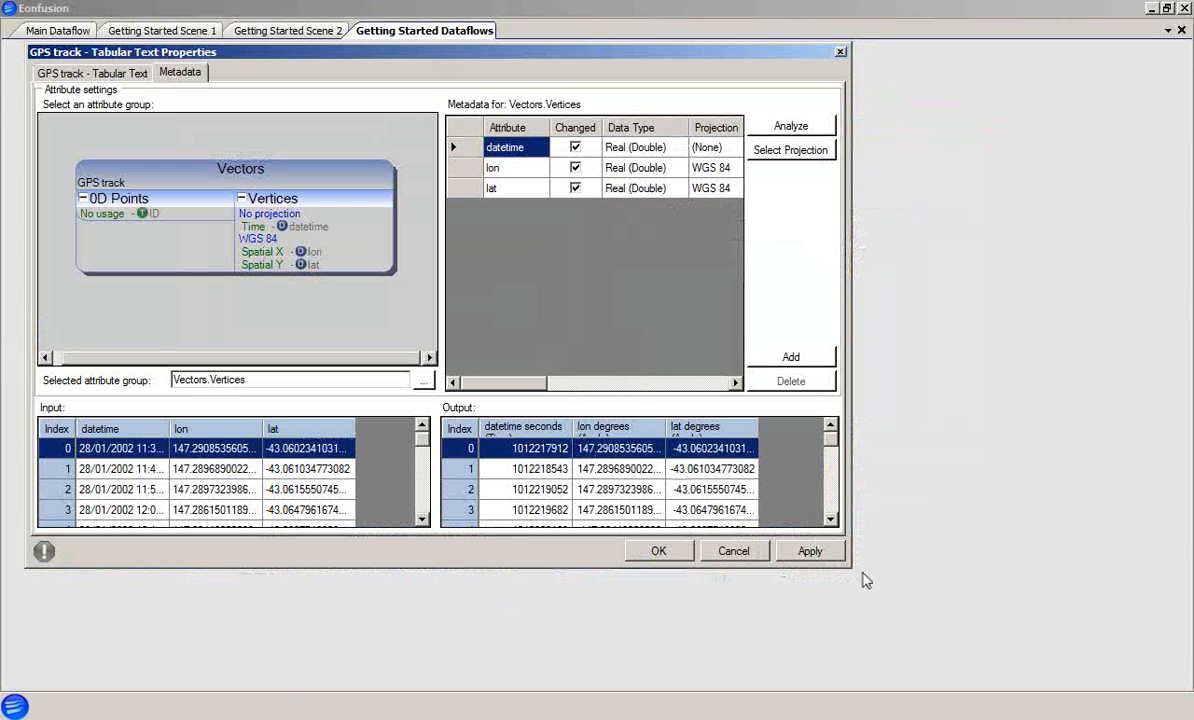
drag(852, 568, 1170, 684)
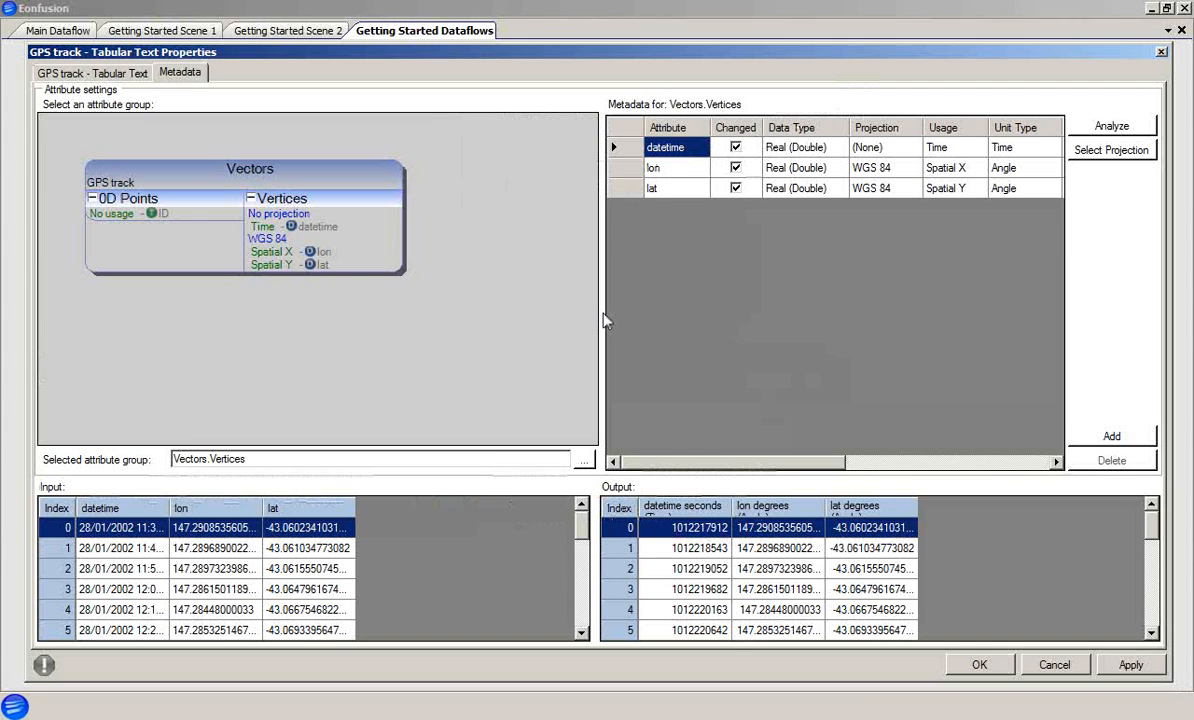
drag(601, 316, 428, 316)
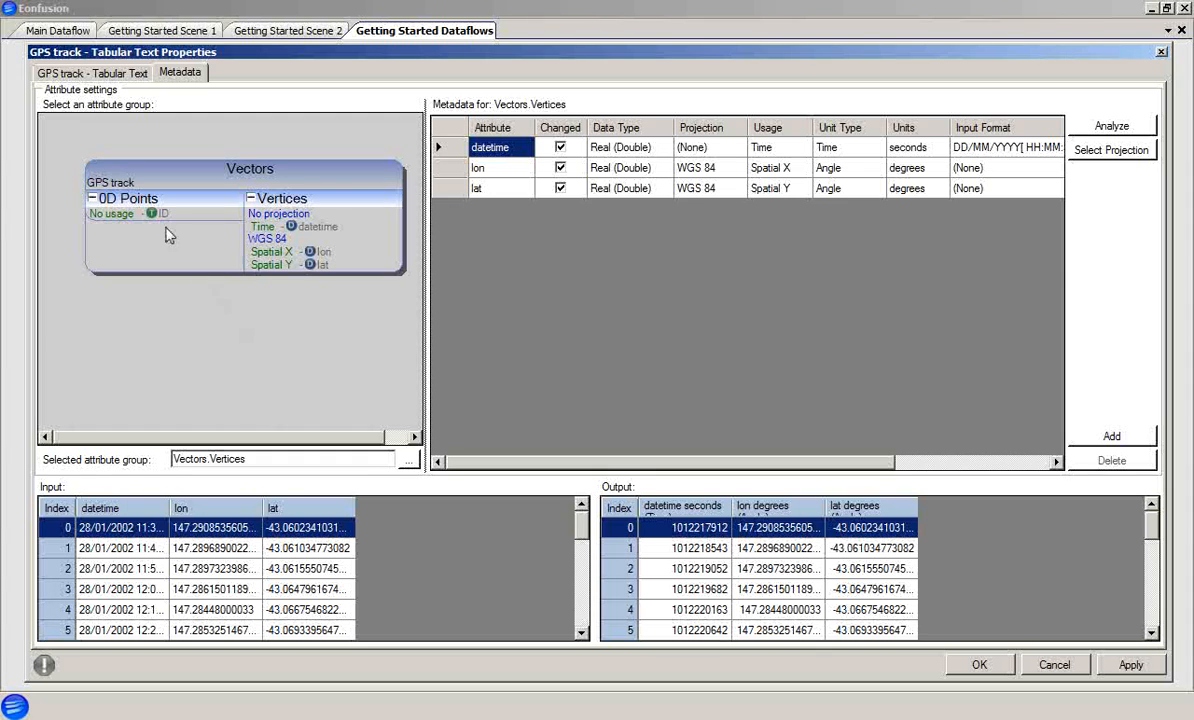
- Inspect the 0D Points and Vertices attribute groups and the data types available for the datetime attribute
click(145, 202)
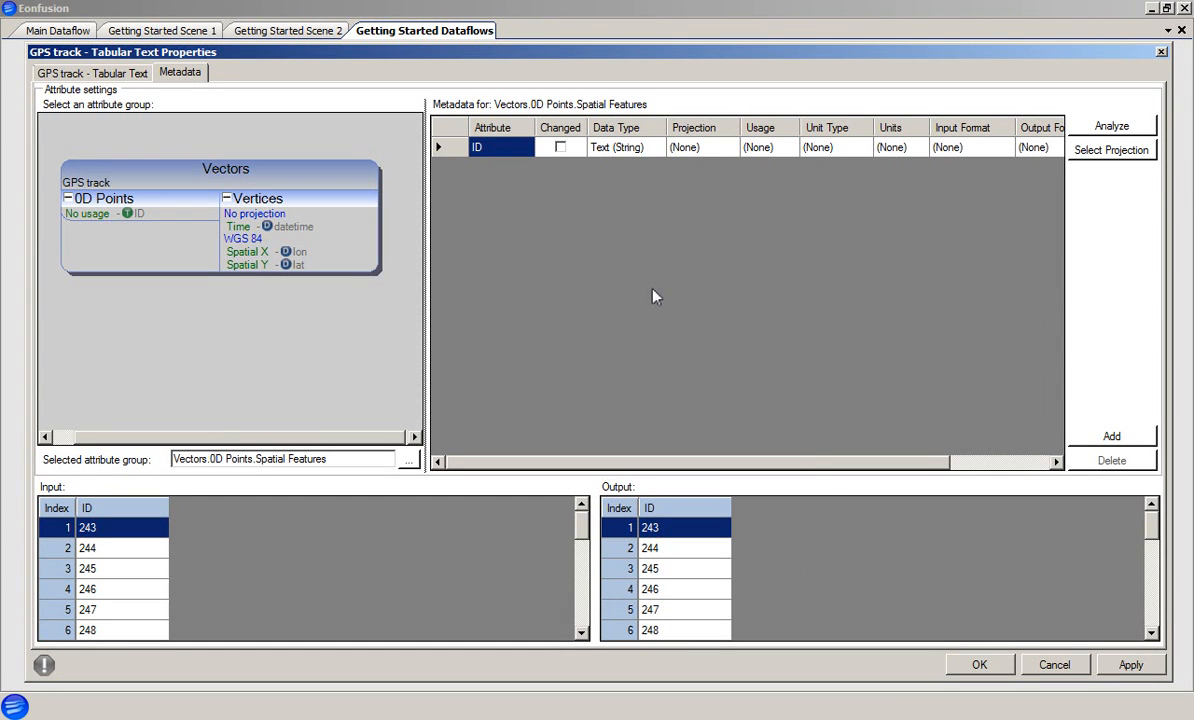
click(258, 200)
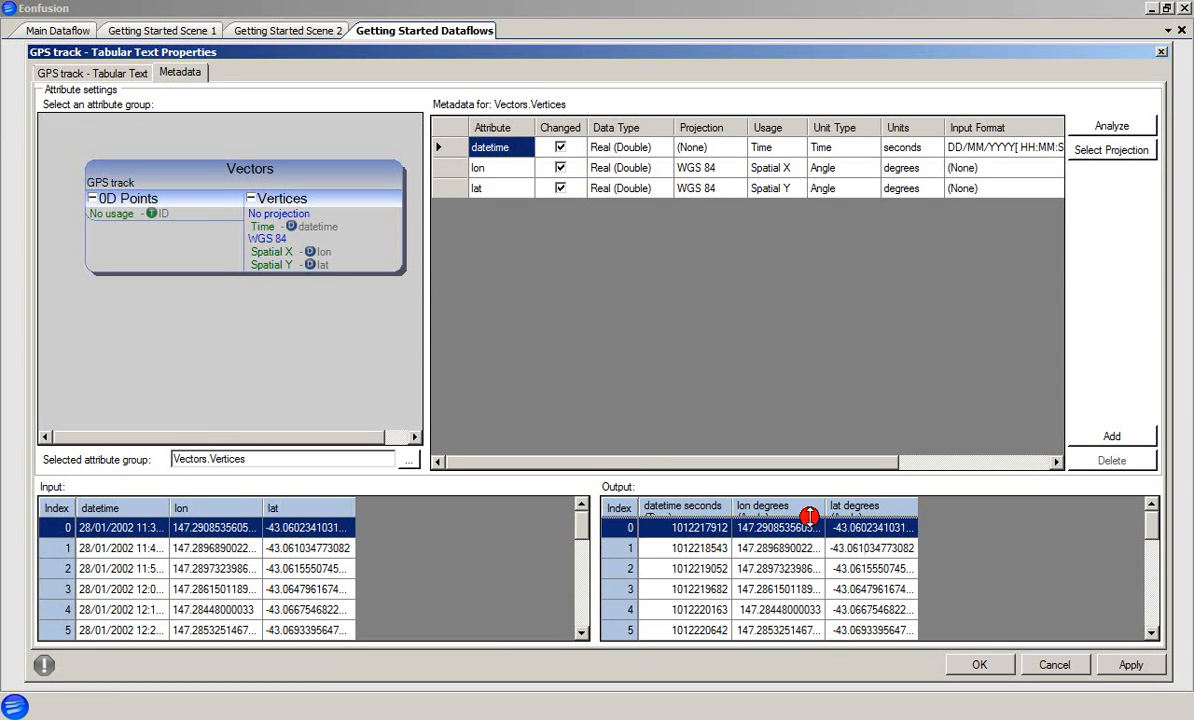
drag(808, 516, 808, 522)
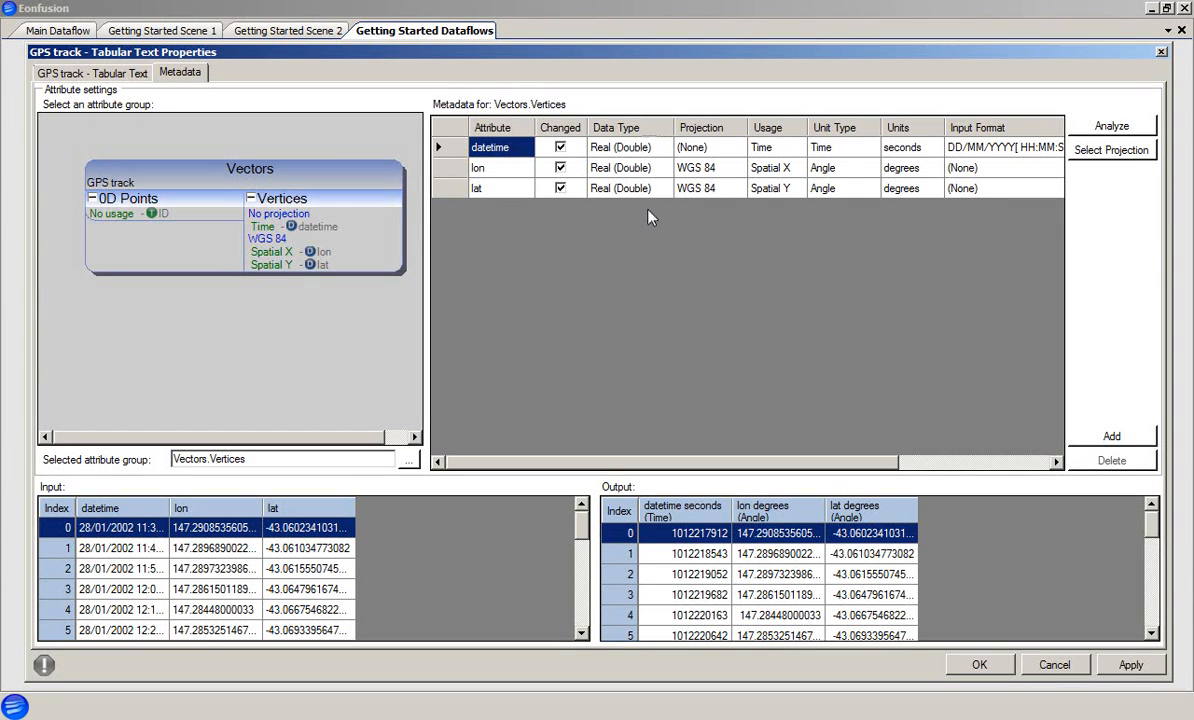
click(662, 148)
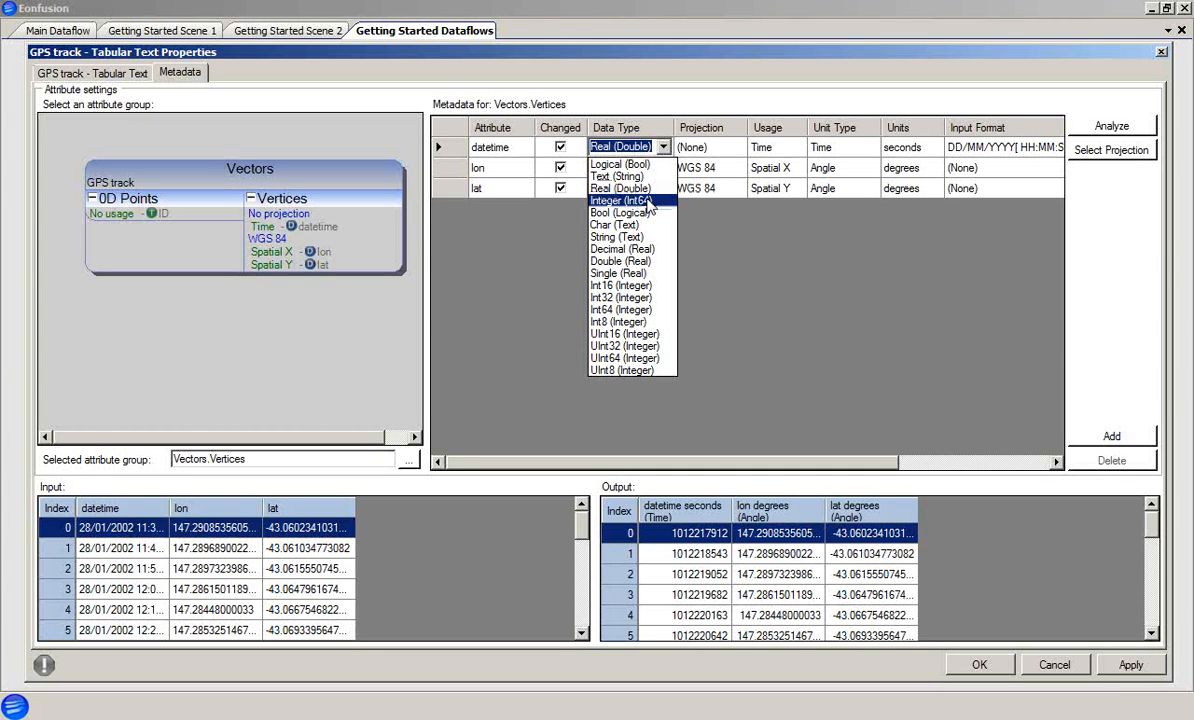
click(741, 266)
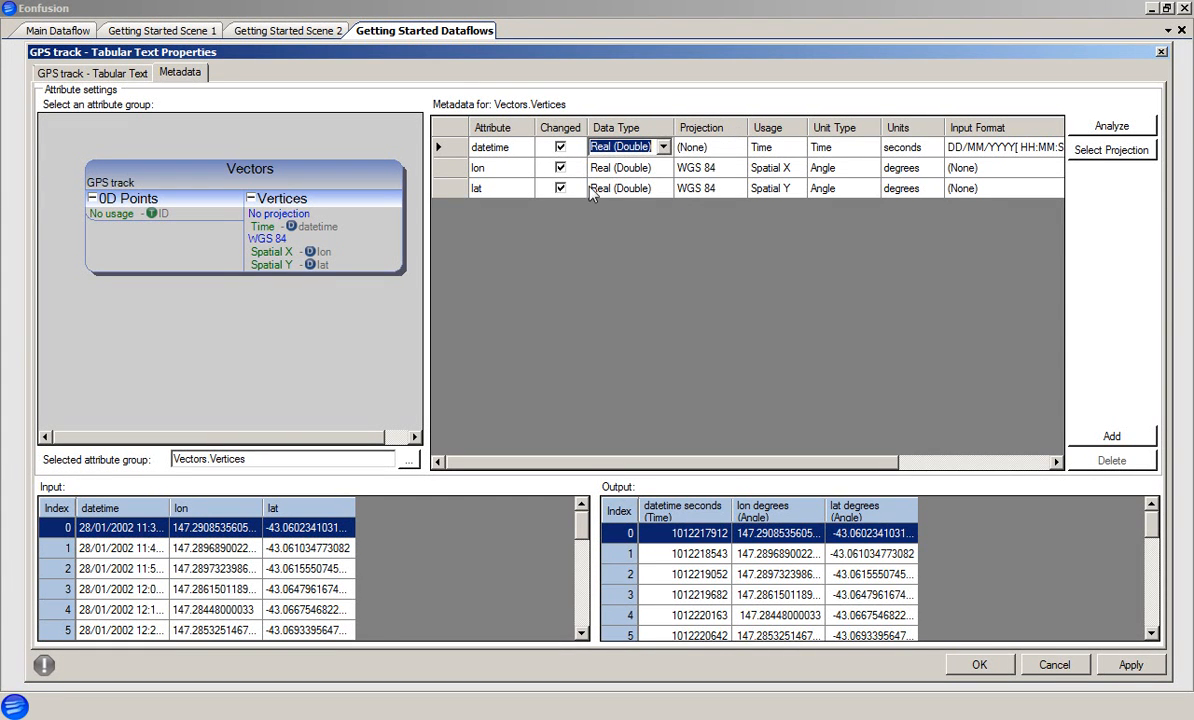
- Assign the lon and lat attributes the WGS 84 projection, type Lat/long (Geodetic), datum World Geodetic System 1984
click(450, 169)
shift+click(450, 188)
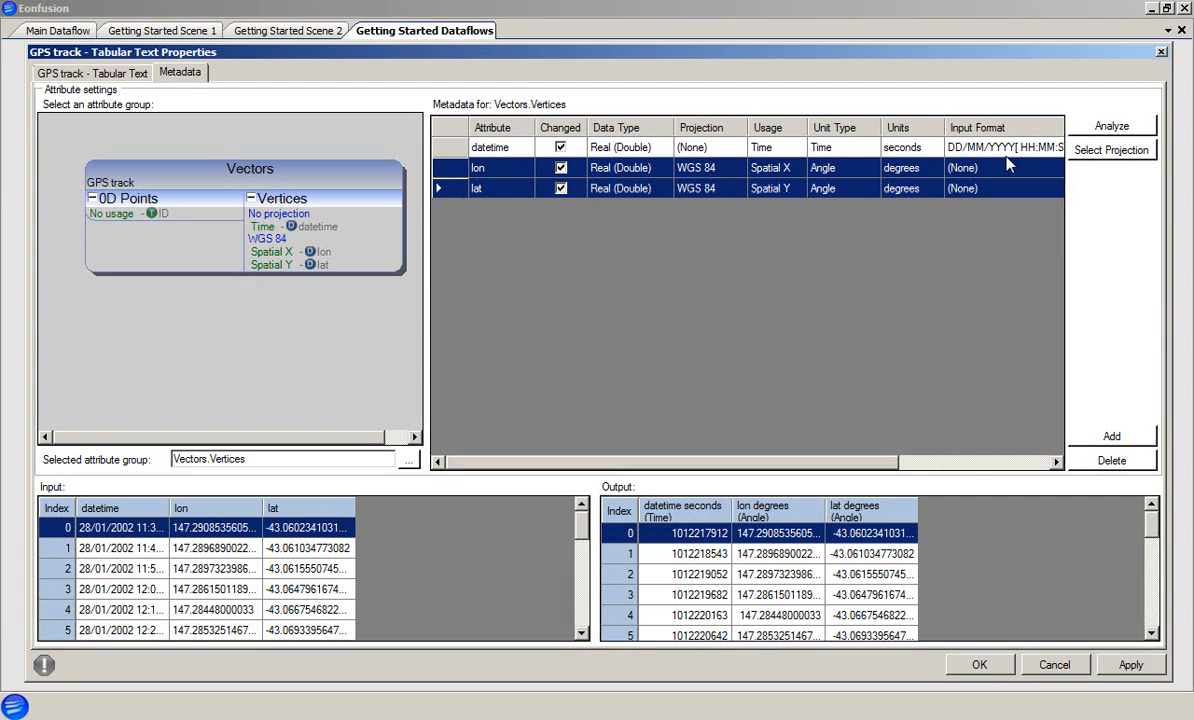
click(1115, 152)
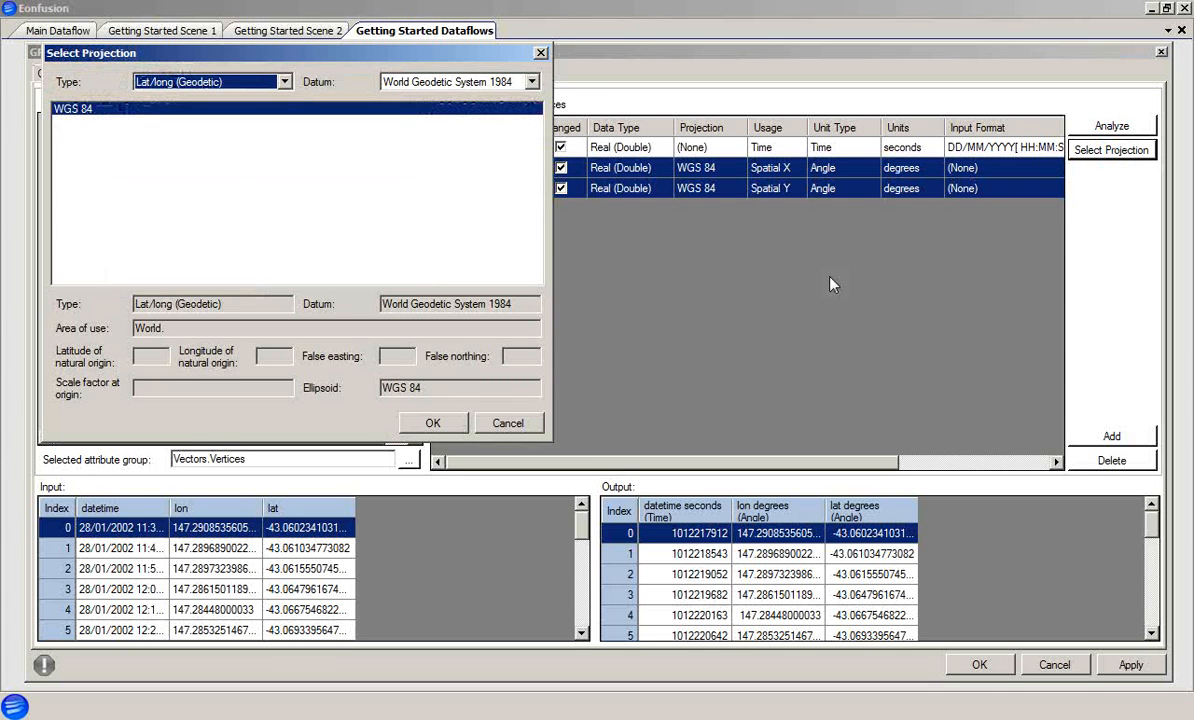
drag(407, 60, 647, 135)
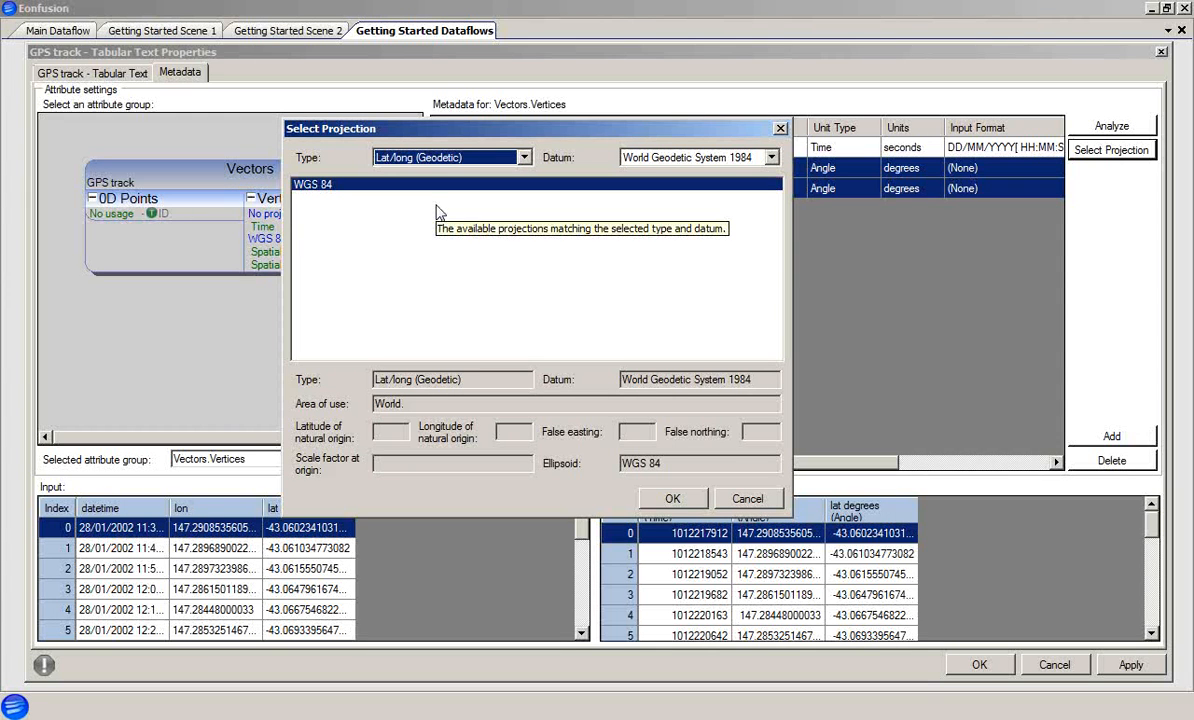
click(672, 500)
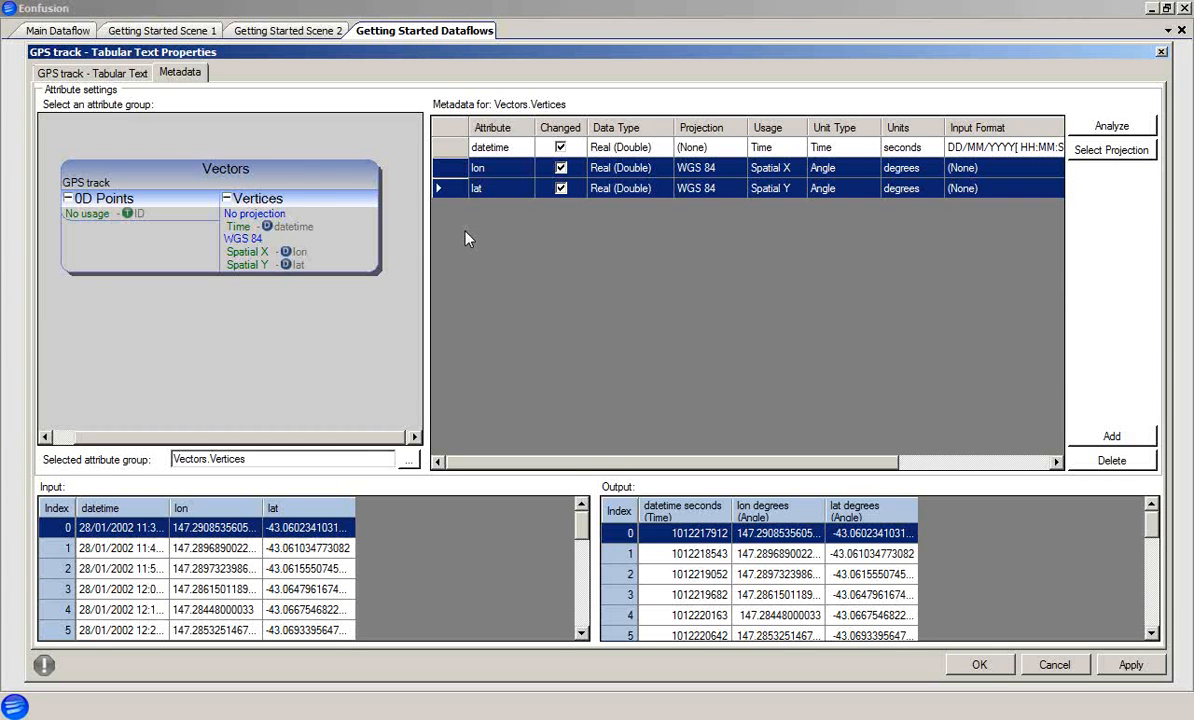
- Review the unit type and units options available for the datetime attribute
click(490, 147)
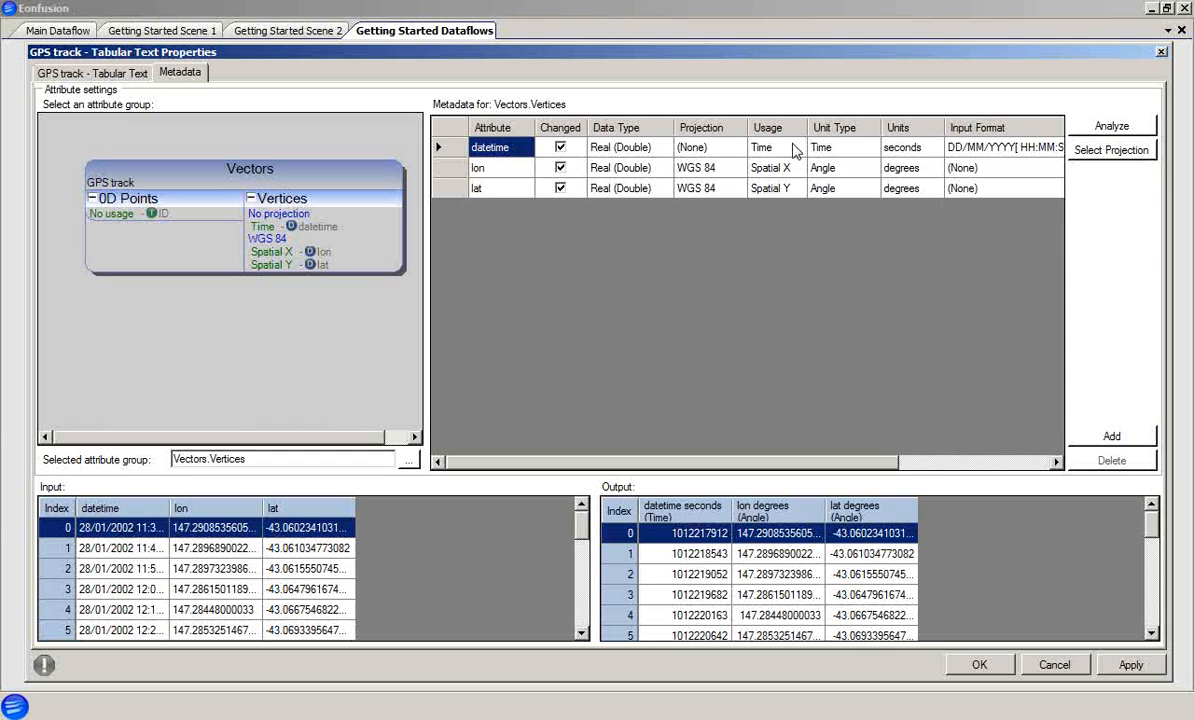
click(830, 147)
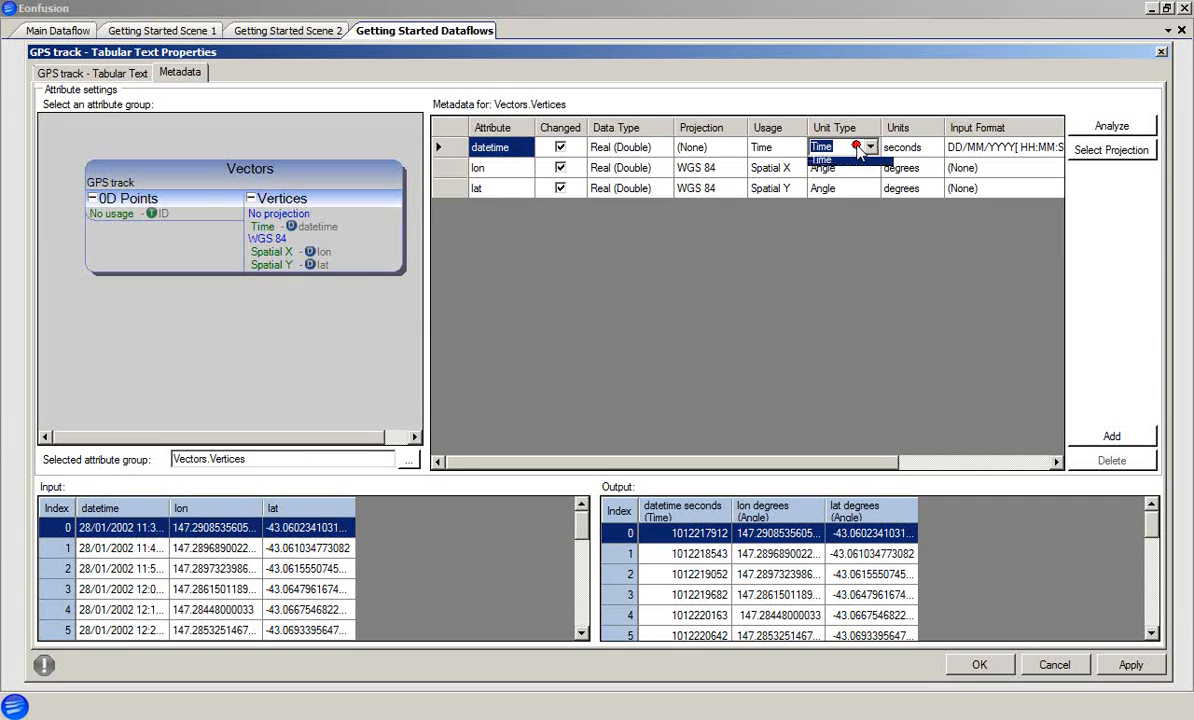
click(870, 147)
click(873, 147)
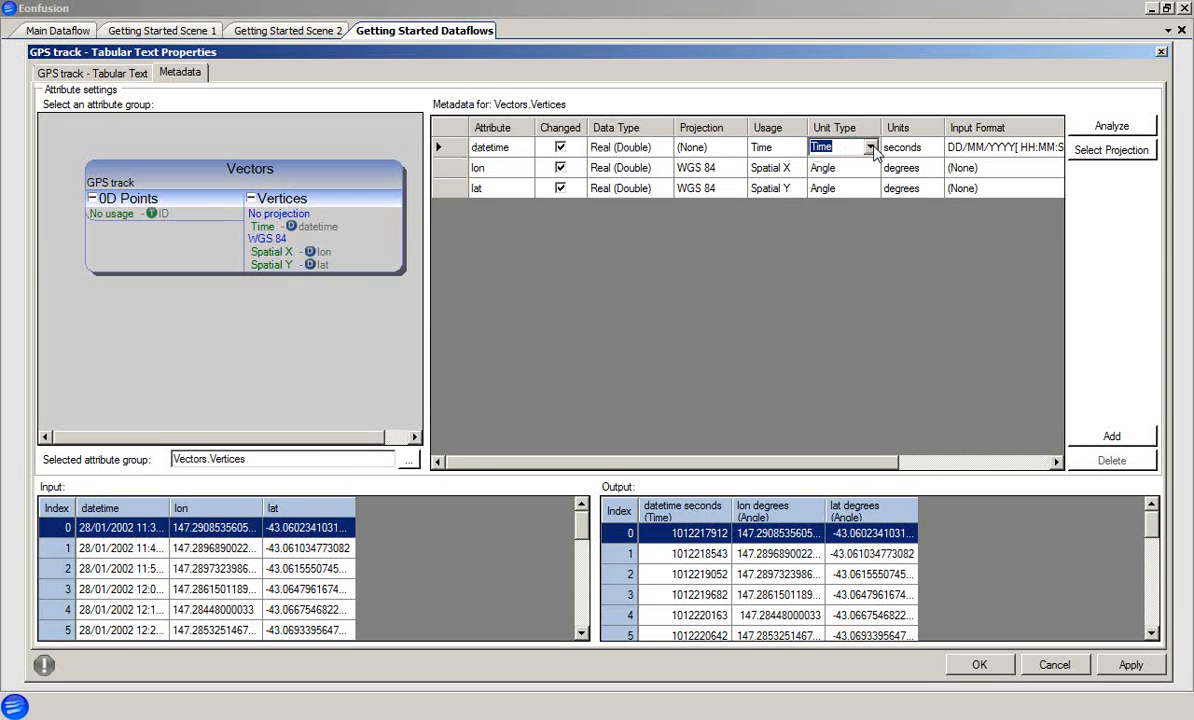
click(937, 147)
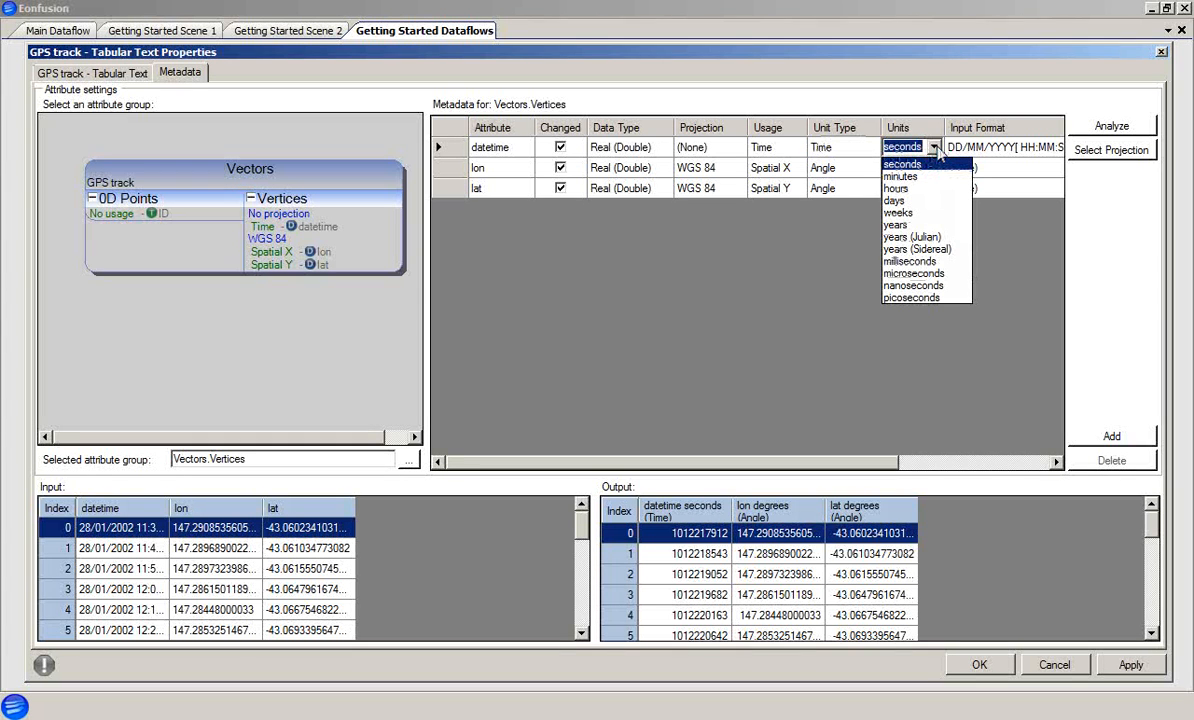
click(937, 148)
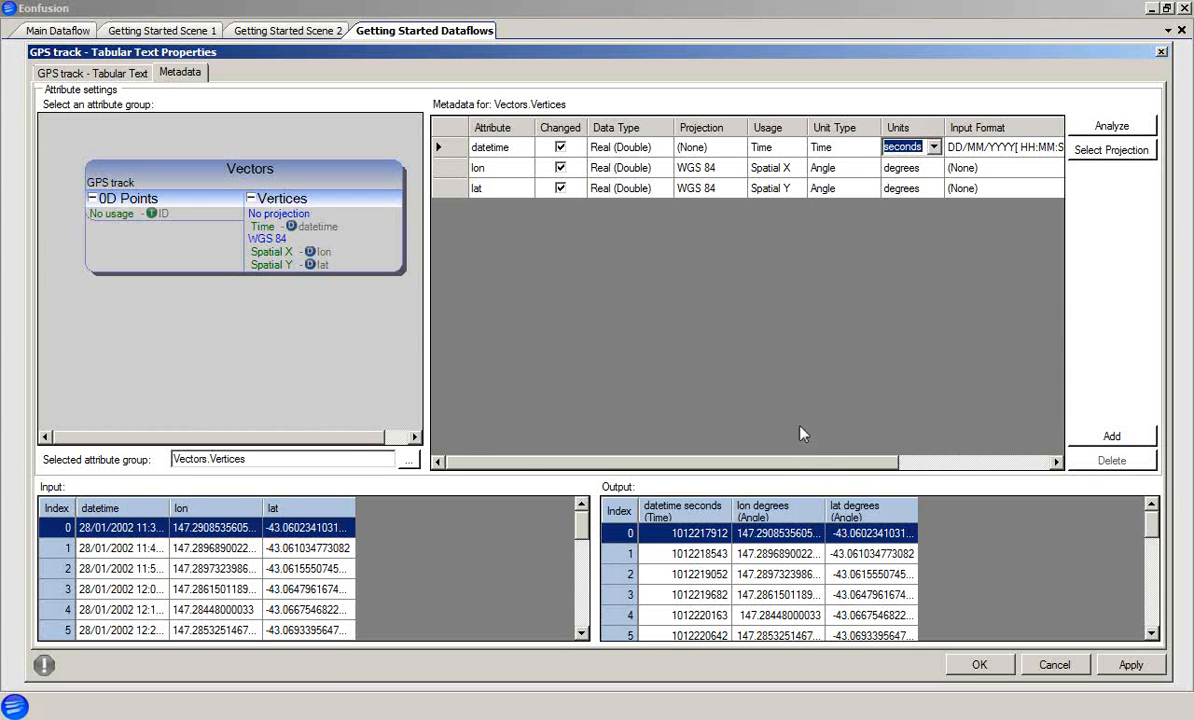
- Compare the datetime attribute's input format with its source values, widening the datetime column in the input preview
drag(762, 461, 972, 470)
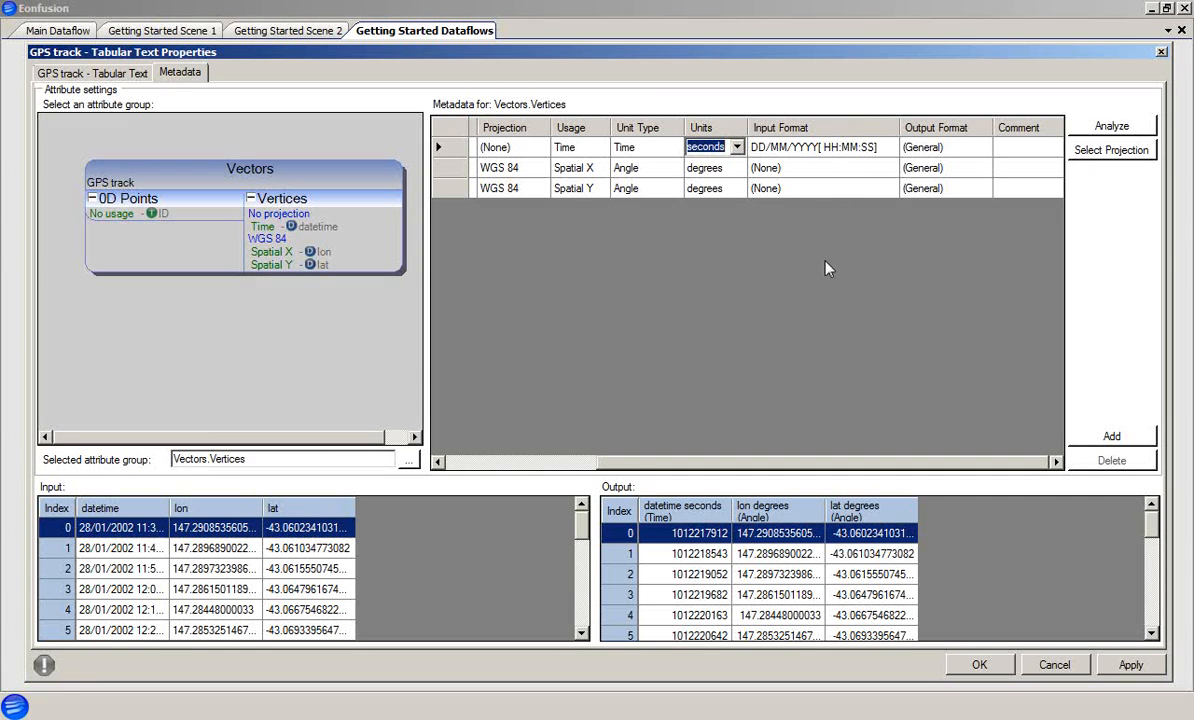
drag(792, 461, 630, 462)
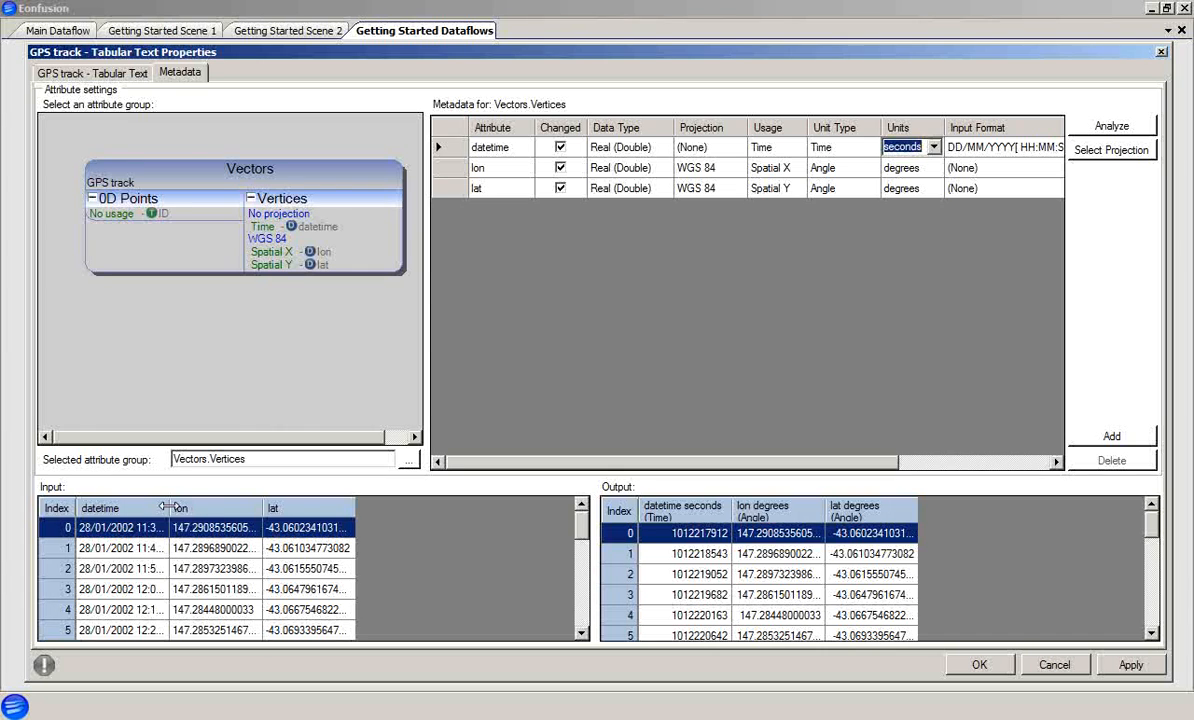
drag(169, 507, 210, 510)
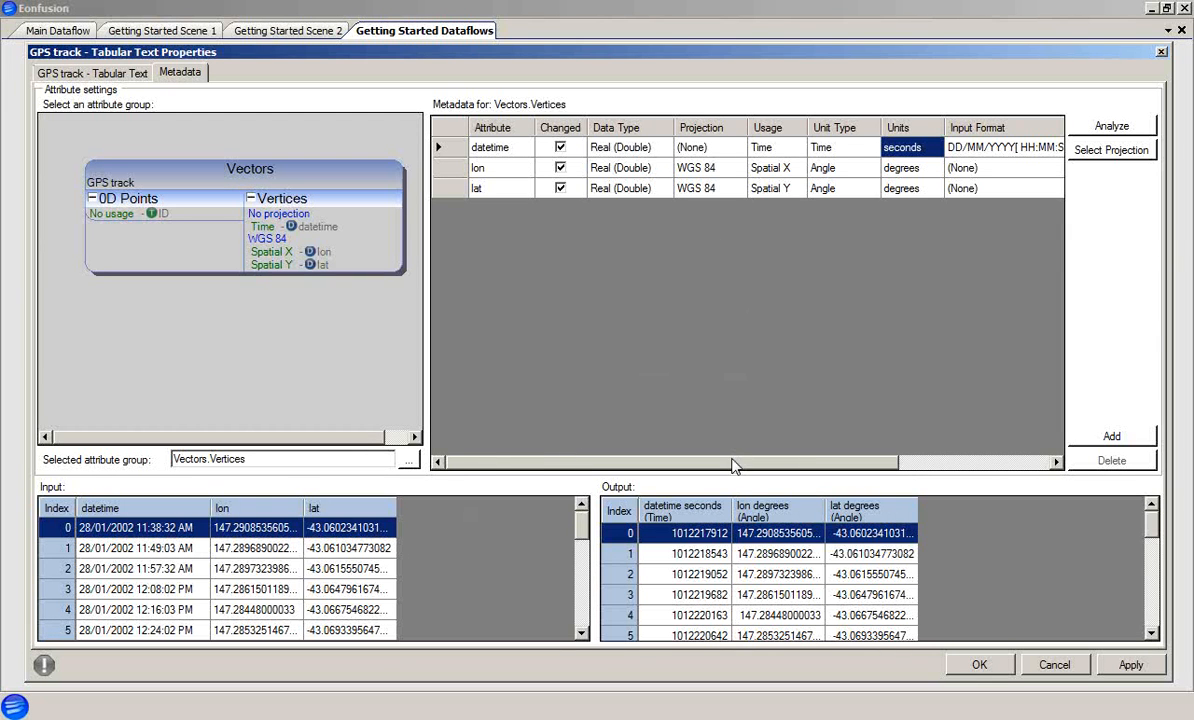
drag(733, 461, 842, 480)
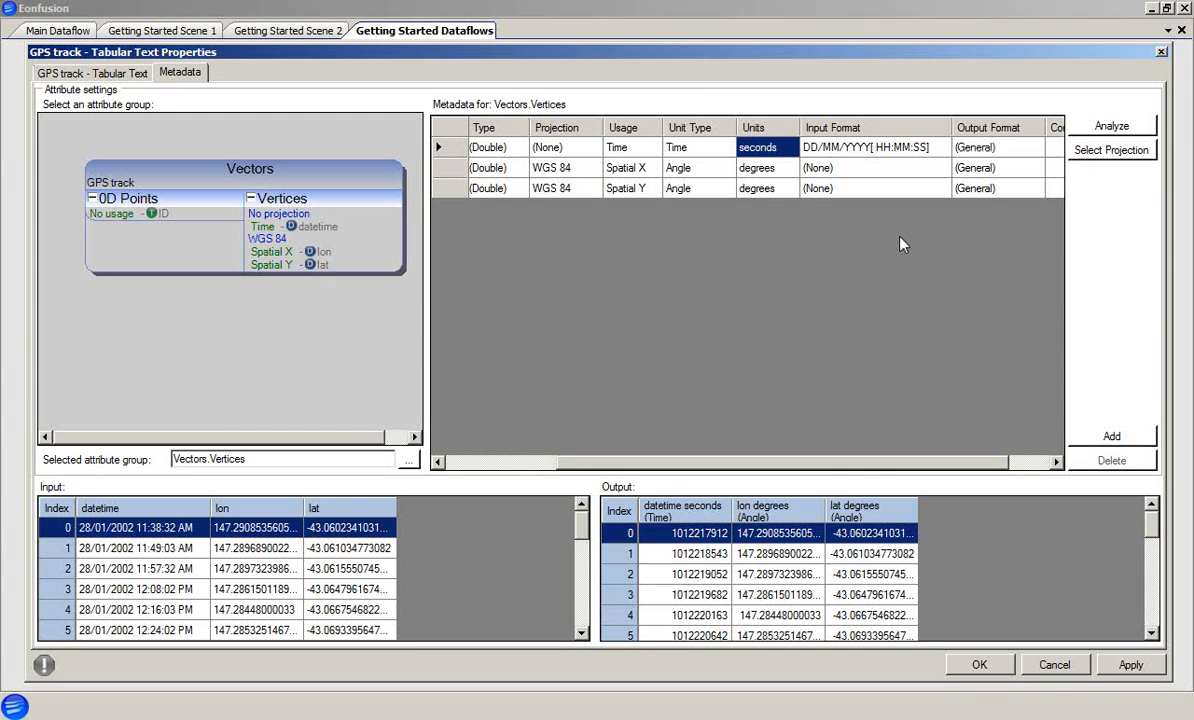
drag(826, 462, 867, 468)
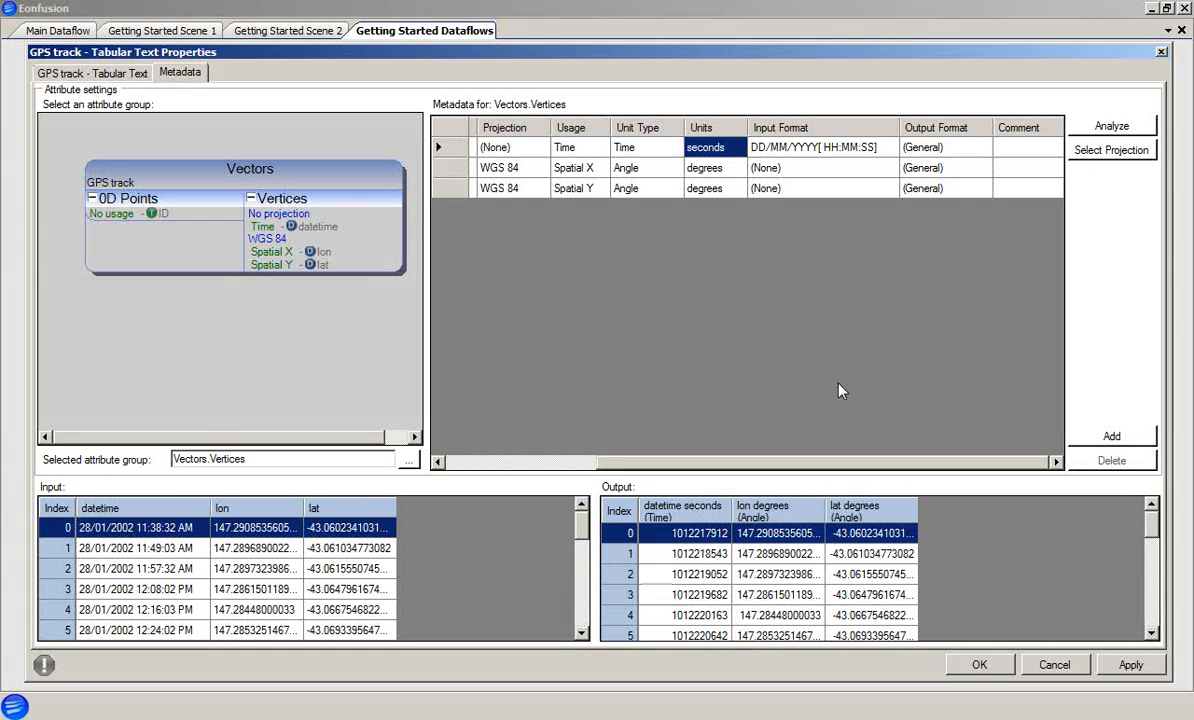
- Set the datetime output format to DD/MM/YYYY HH:MM:SS and widen the datetime column in the output preview
click(970, 147)
click(972, 148)
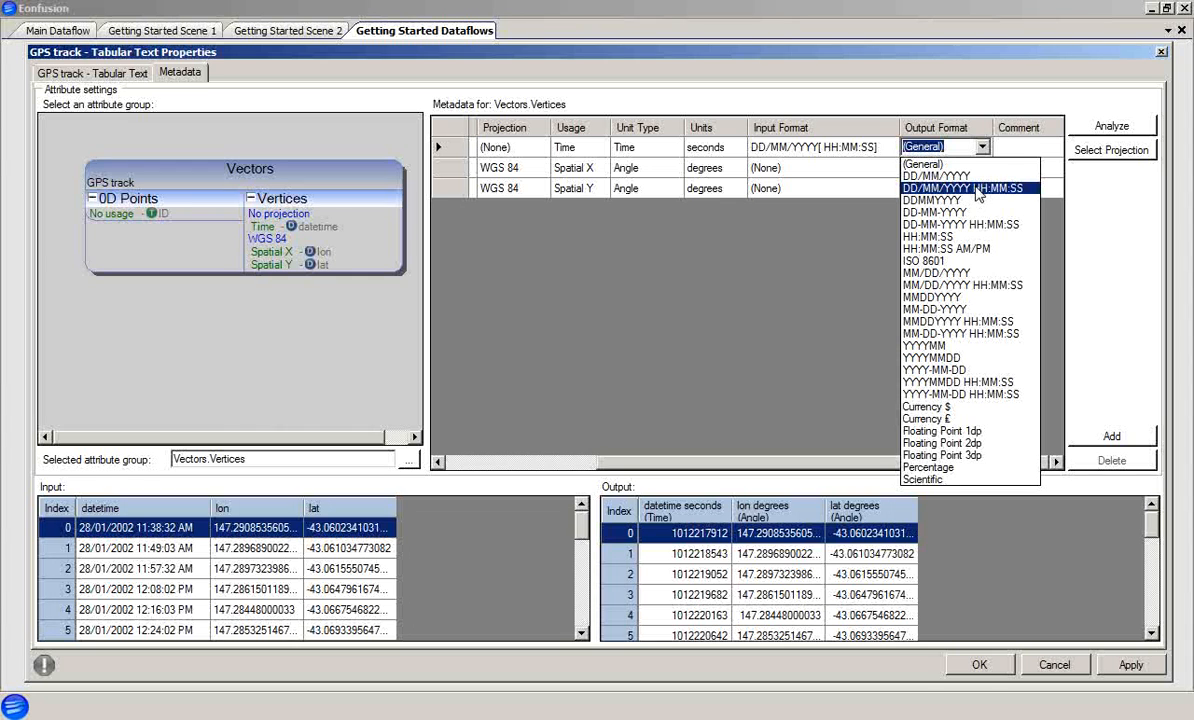
click(977, 189)
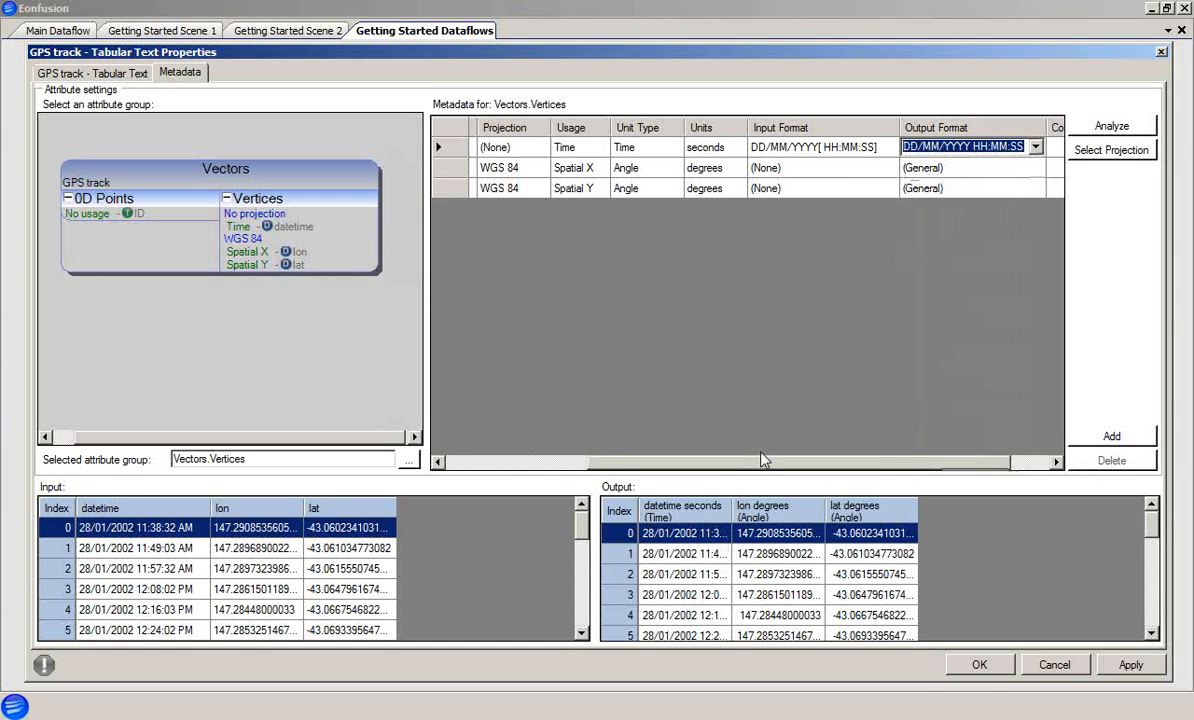
drag(735, 503, 782, 509)
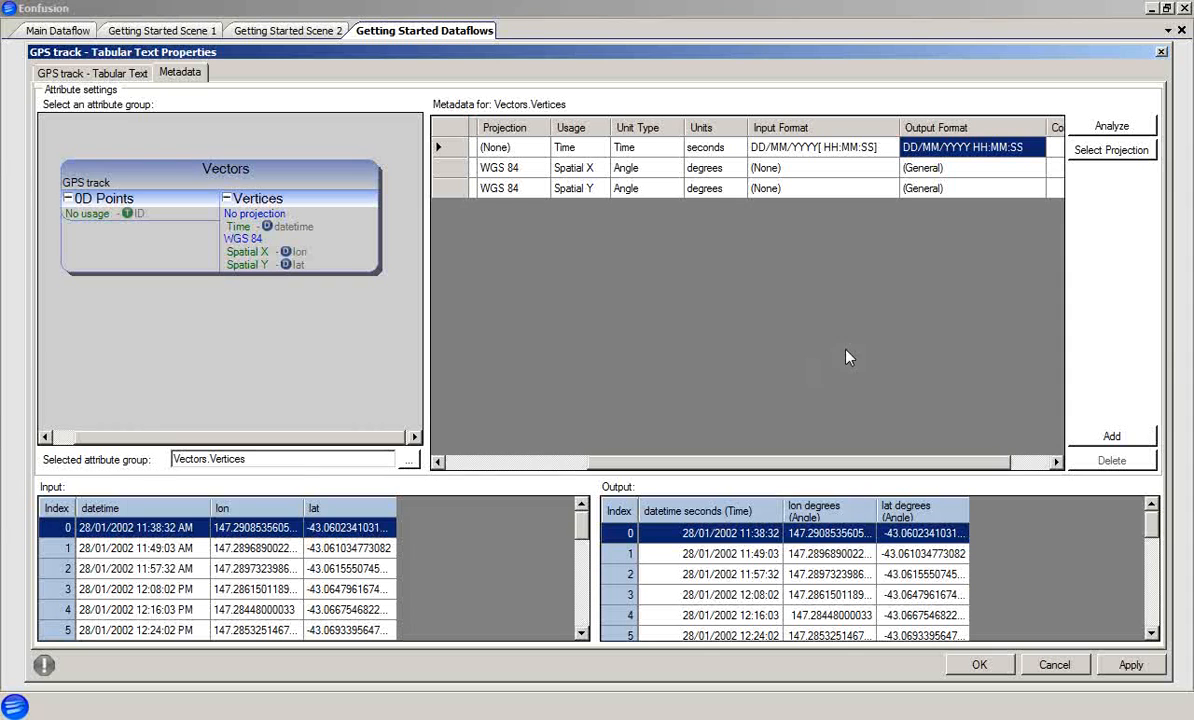
- Set the datetime attribute's output format back to (General)
click(957, 146)
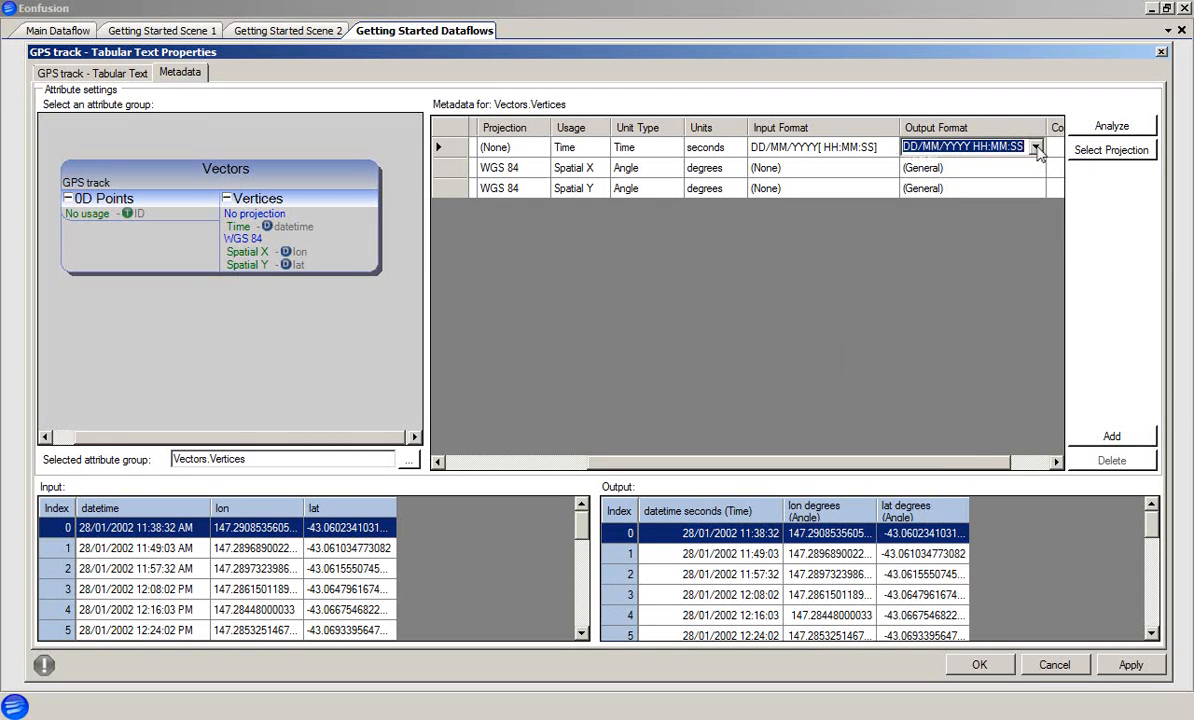
click(1036, 147)
click(928, 160)
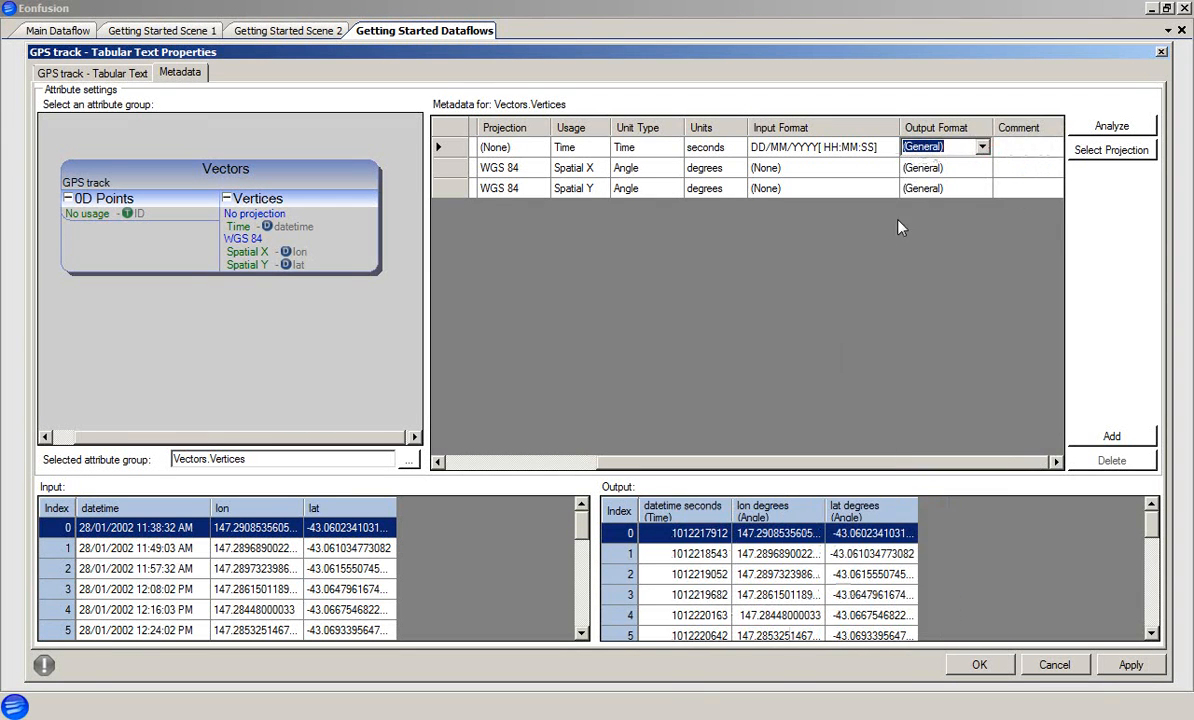
click(1033, 146)
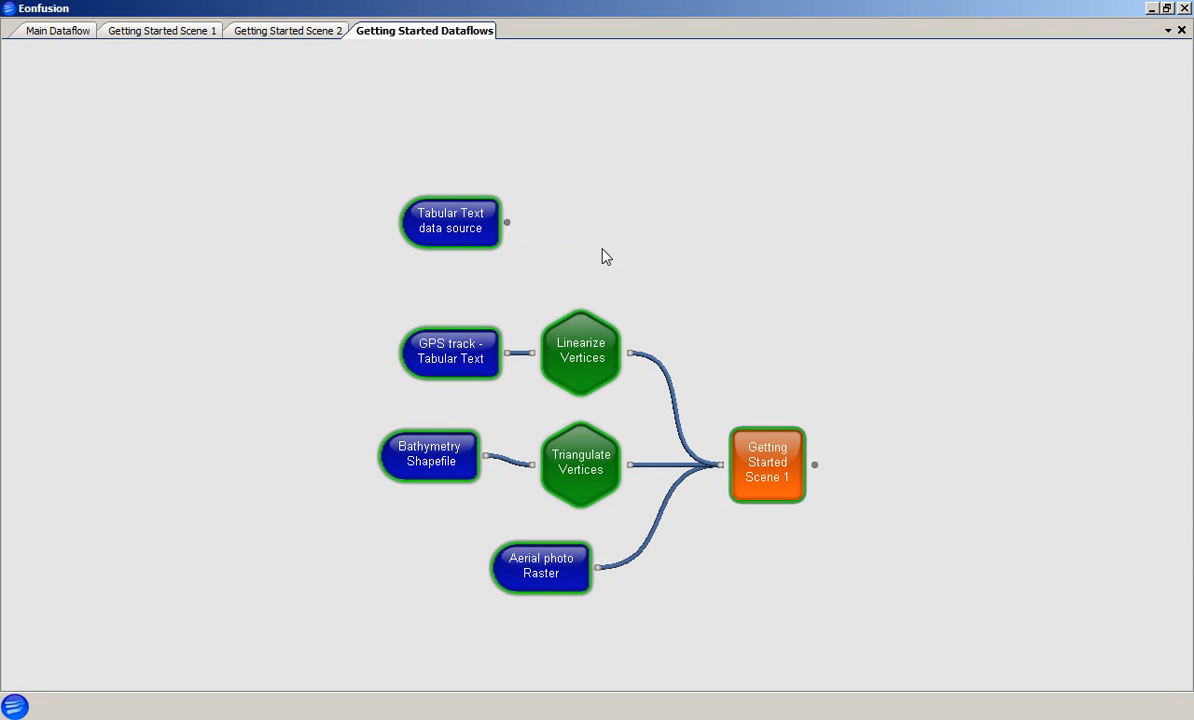
- Open the metadata of the Tabular Text data source object, enlarge its properties window, and widen the attribute metadata table
right_click(471, 226)
click(558, 397)
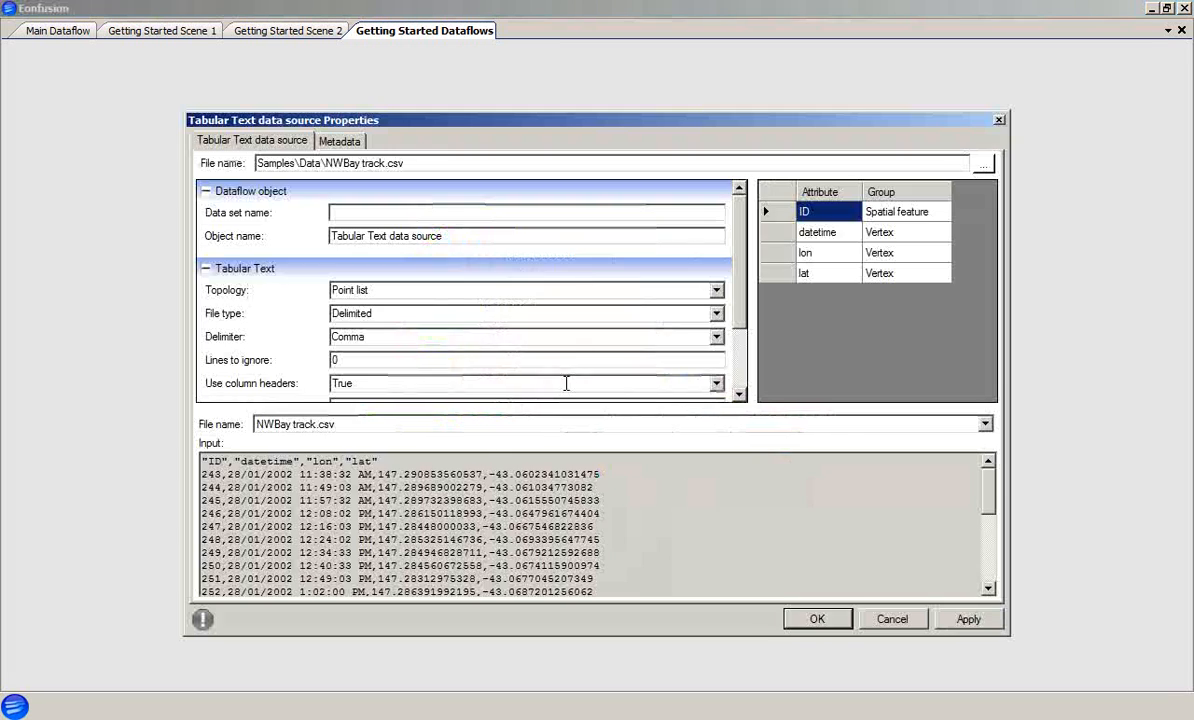
click(349, 143)
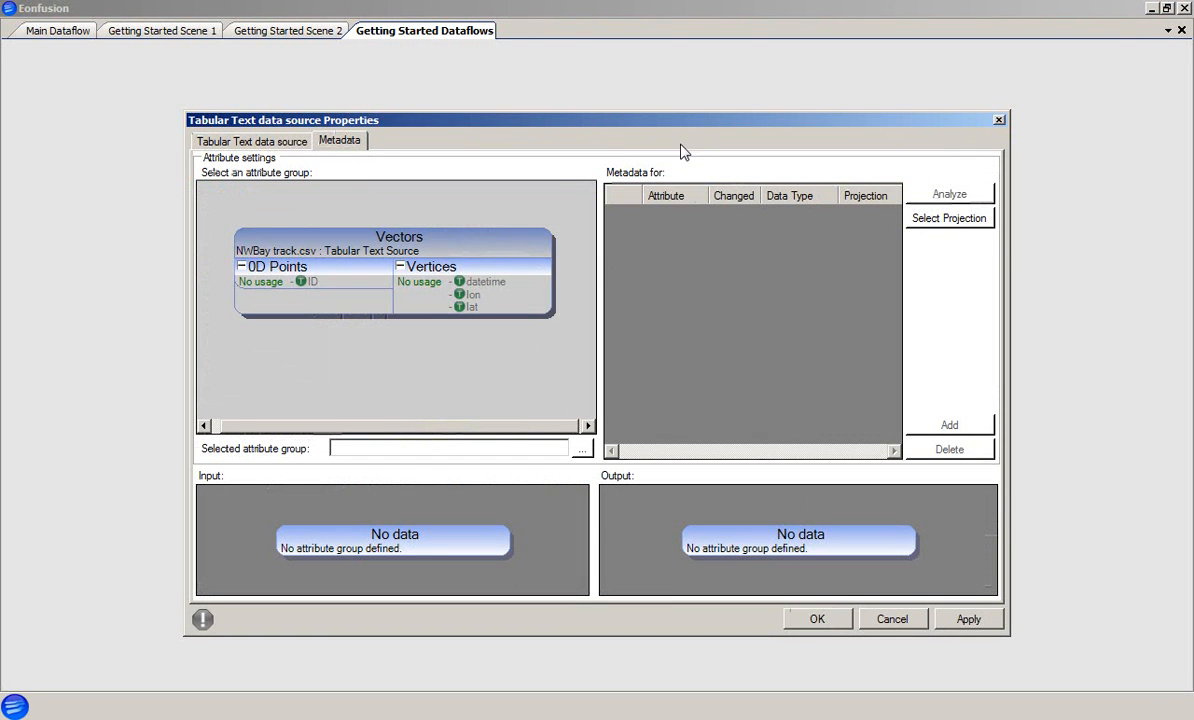
drag(685, 123, 514, 50)
drag(839, 564, 1170, 680)
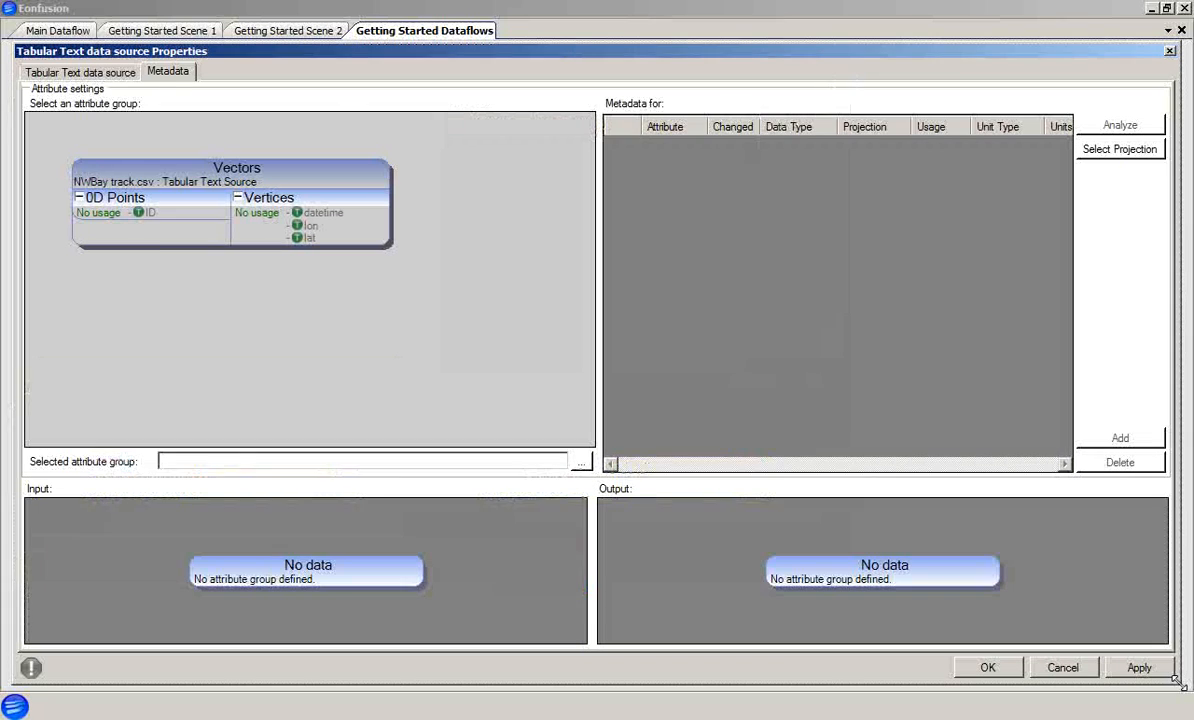
drag(597, 255, 413, 253)
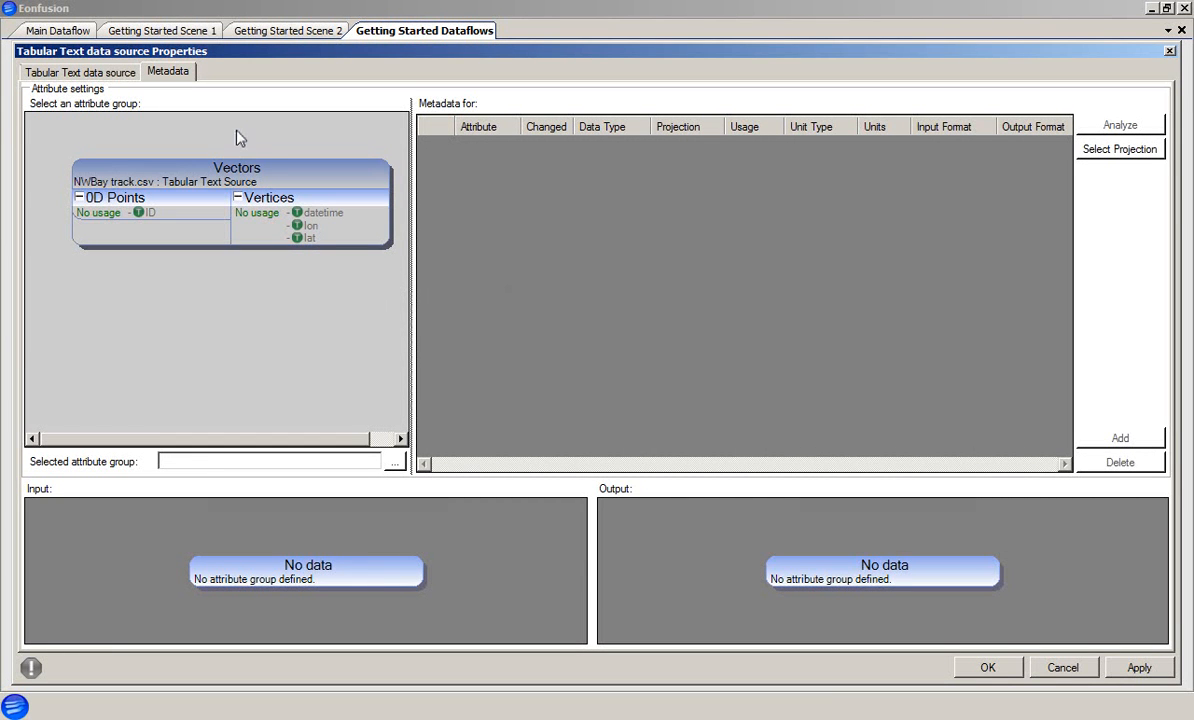
- Select the Vertices attribute group and analyze it to assign attribute metadata automatically
click(274, 200)
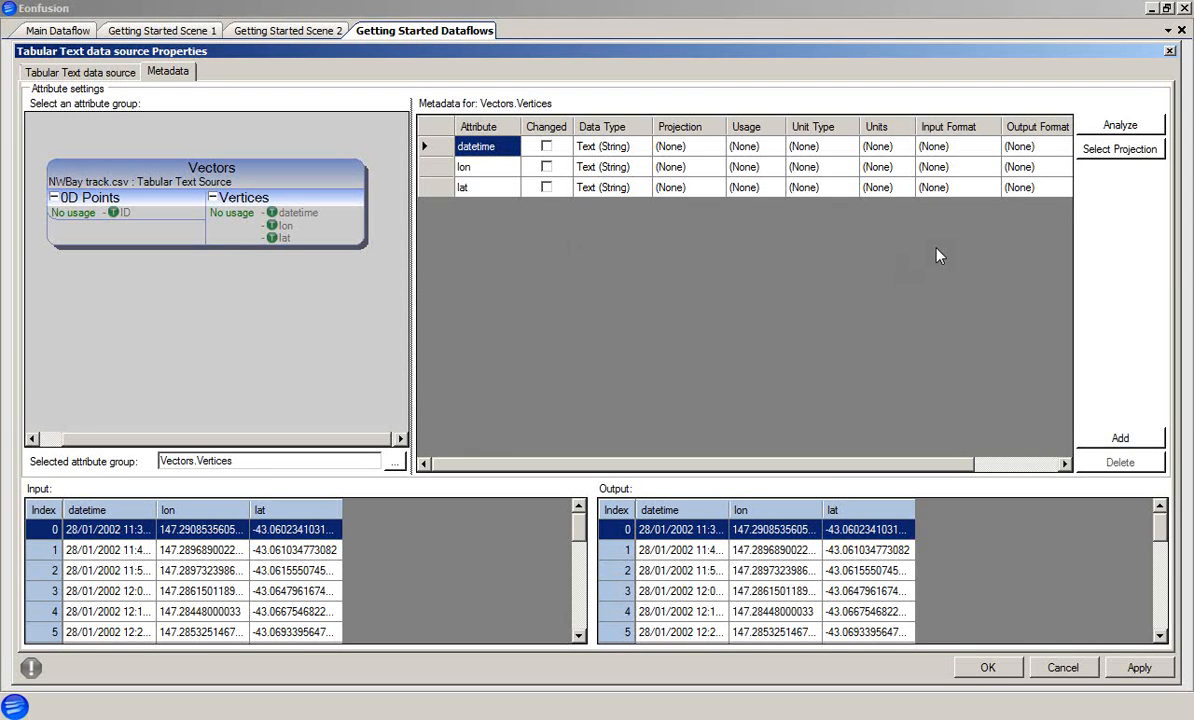
click(1121, 127)
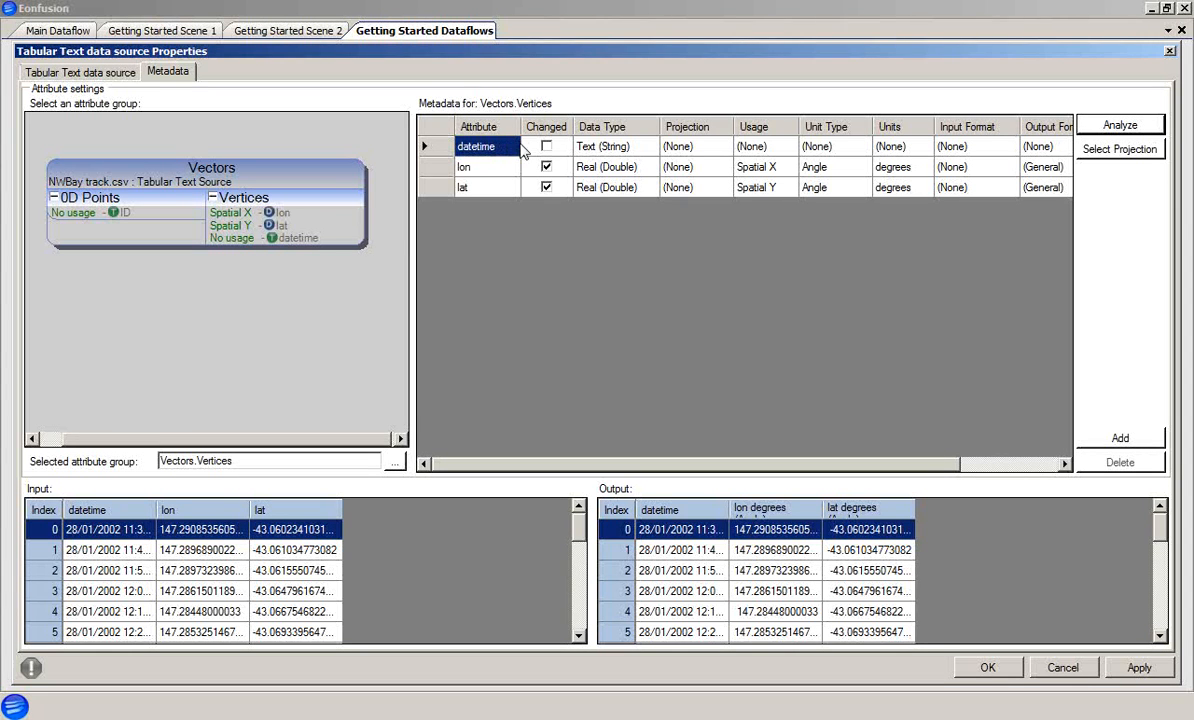
- Set the datetime attribute's data type to Real (Double) and its usage to Time
click(649, 147)
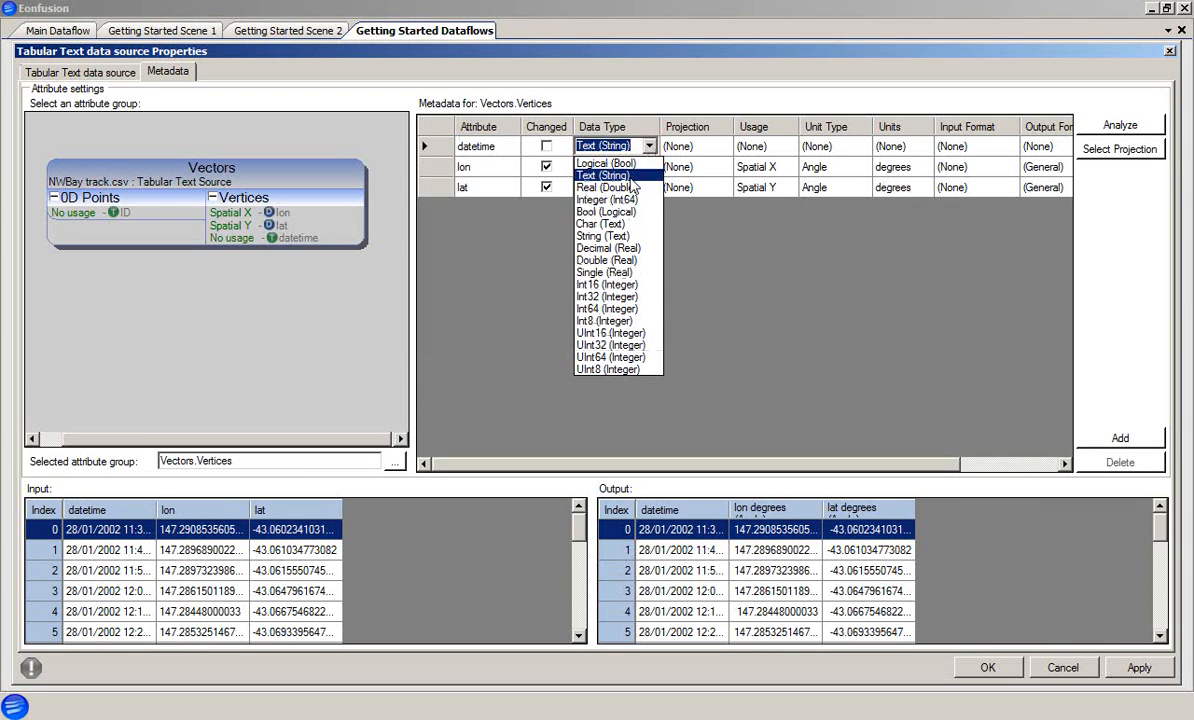
click(628, 188)
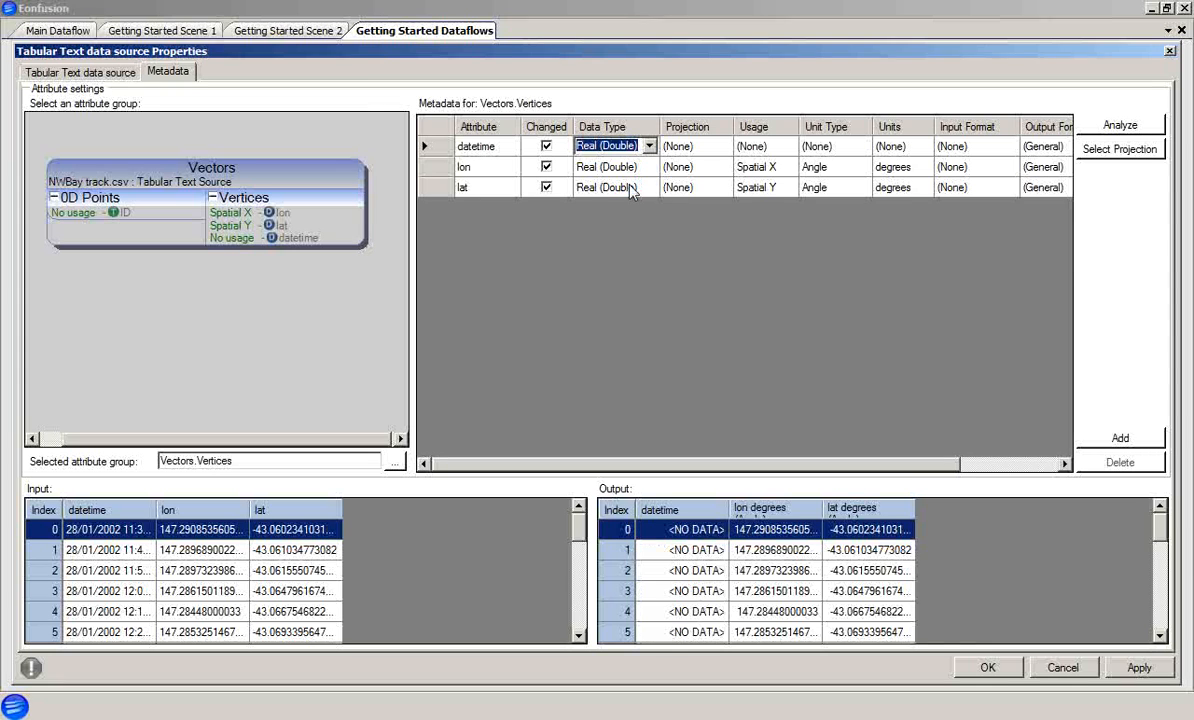
click(786, 147)
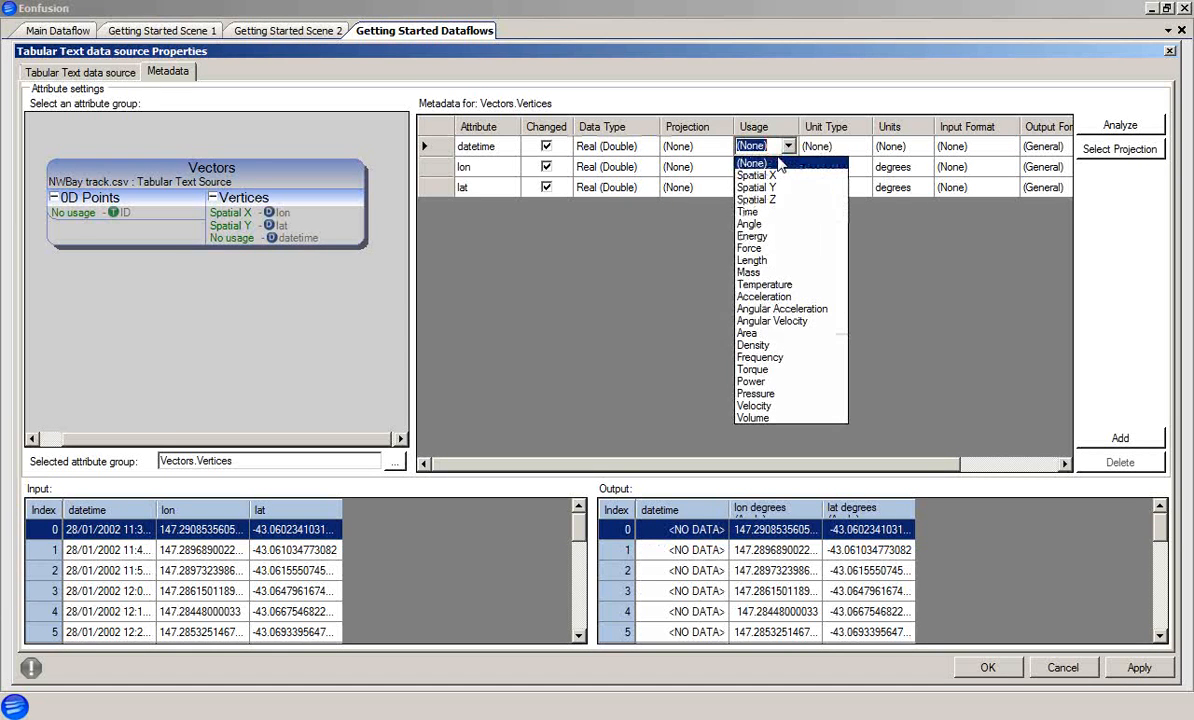
click(750, 212)
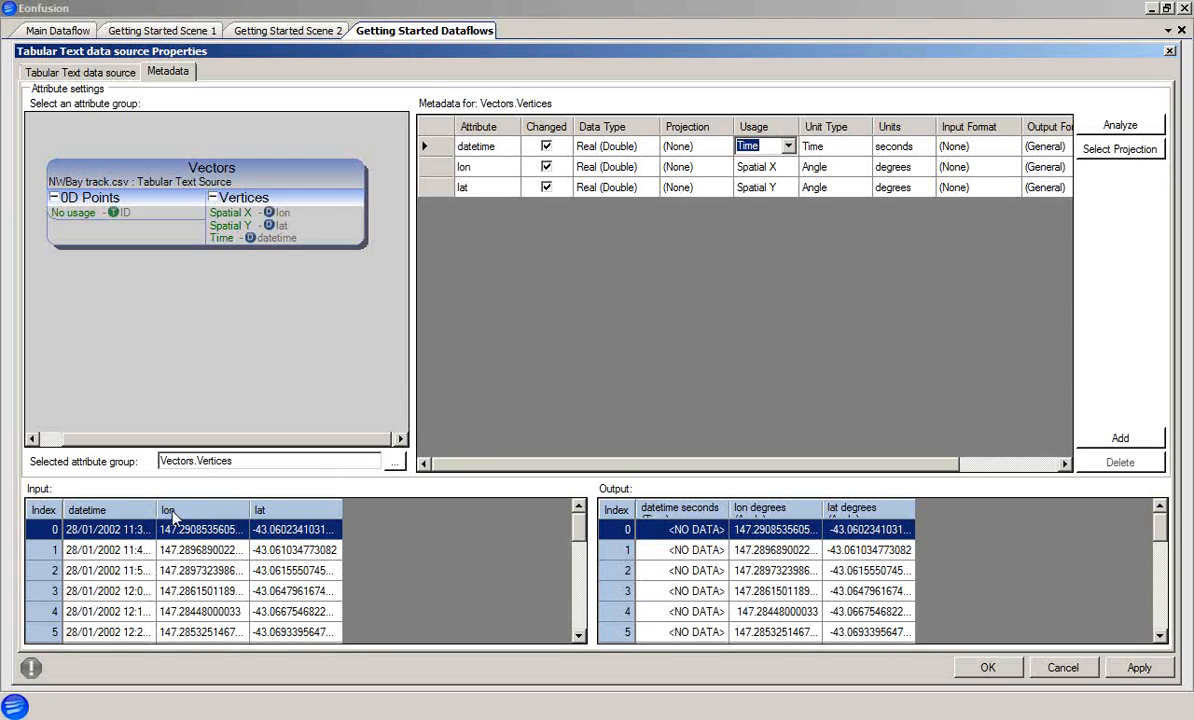
- Widen the datetime column in the input preview and set the attribute's input format to DD/MM/YYYY[ HH:MM:SS]
drag(157, 510, 218, 509)
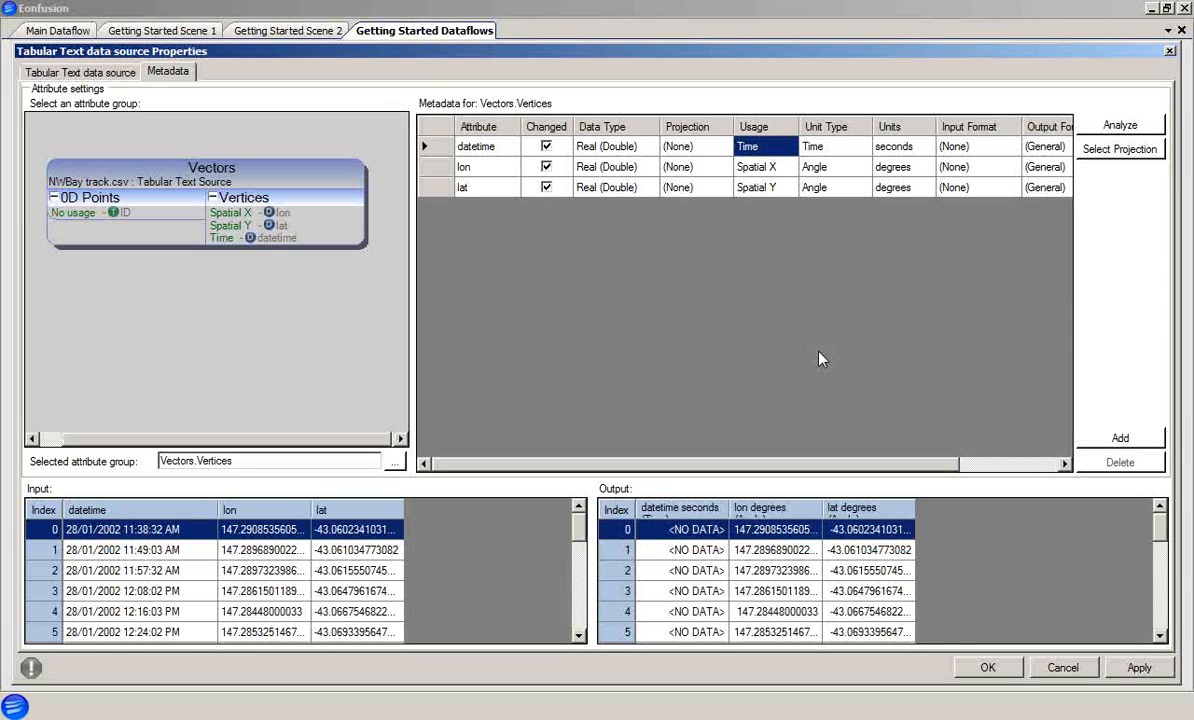
click(955, 147)
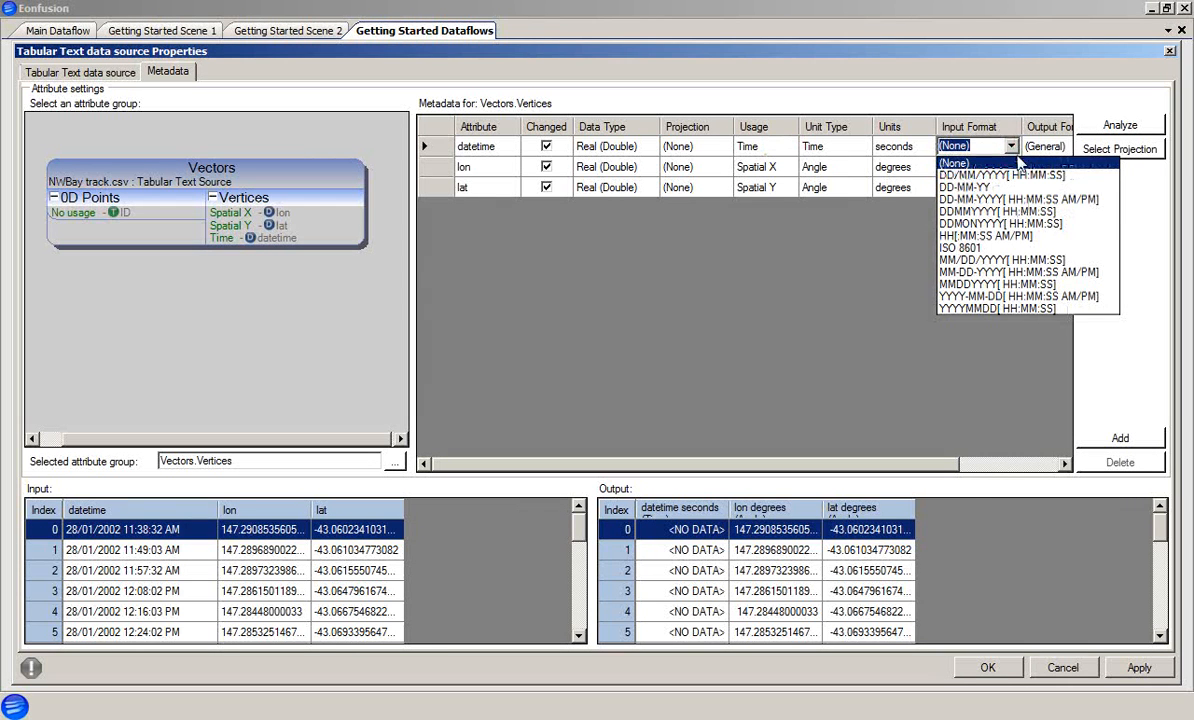
click(1016, 176)
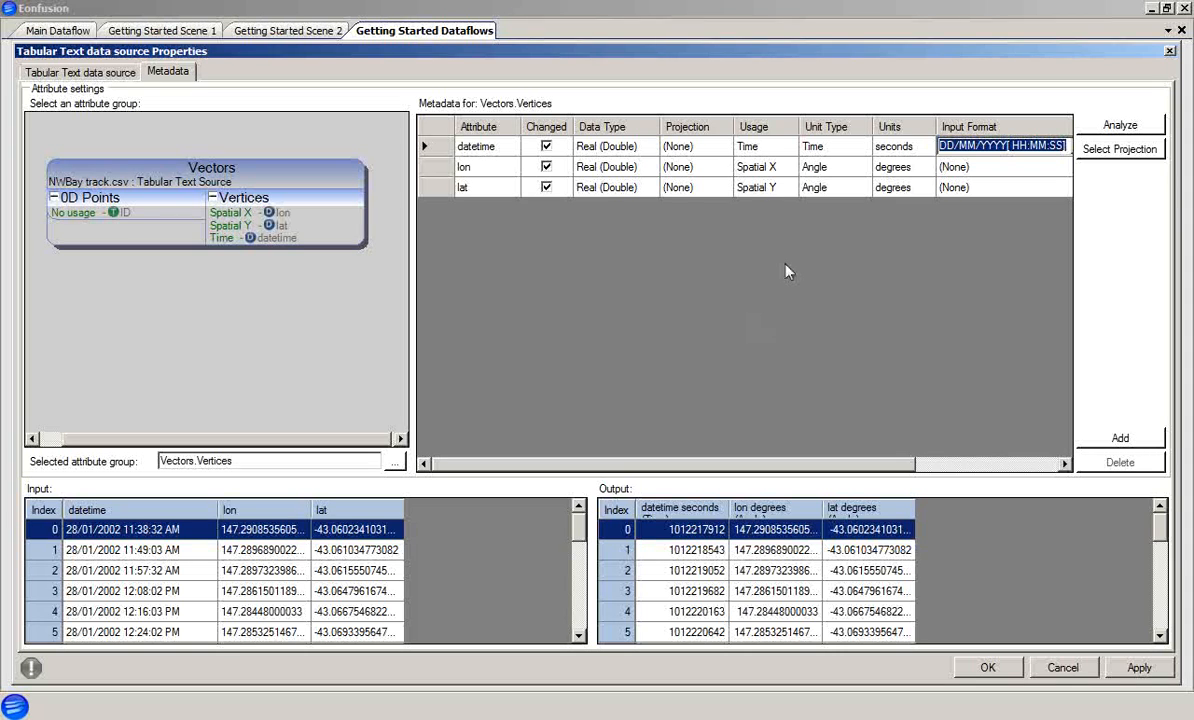
- Assign the Lat/long (Geodetic) WGS 84 projection with the World Geodetic System 1984 datum to lon and lat, and accept the data source's properties
click(431, 168)
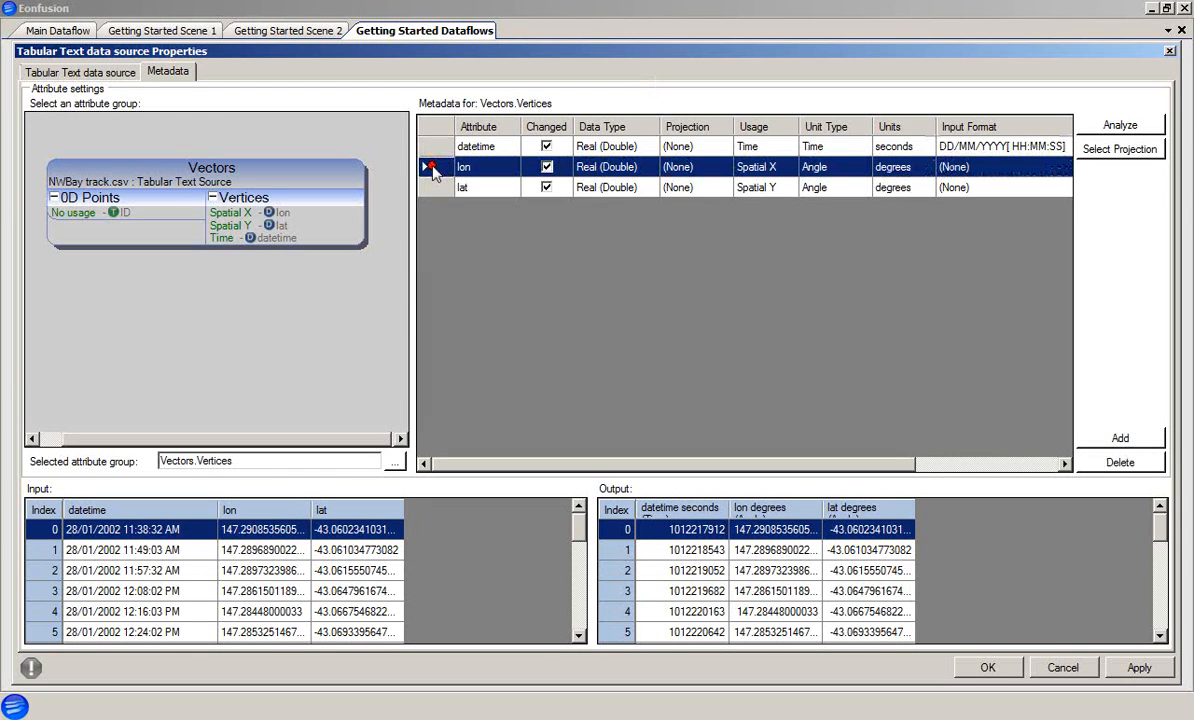
shift+click(429, 188)
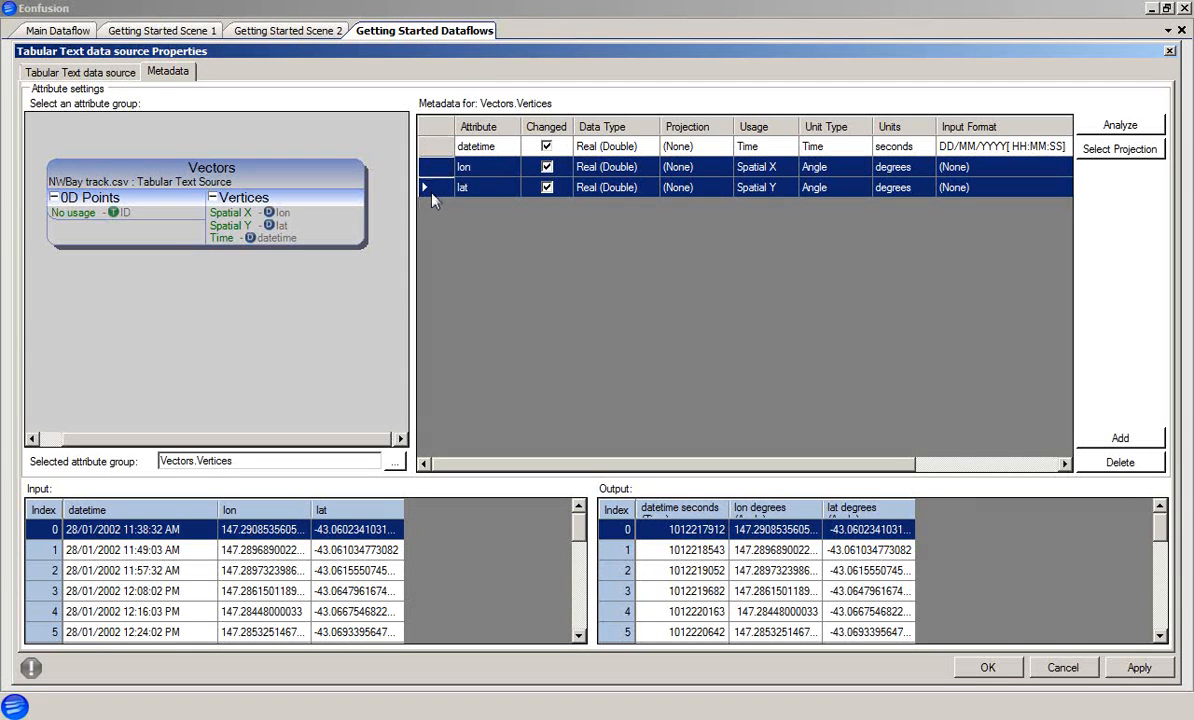
click(1125, 152)
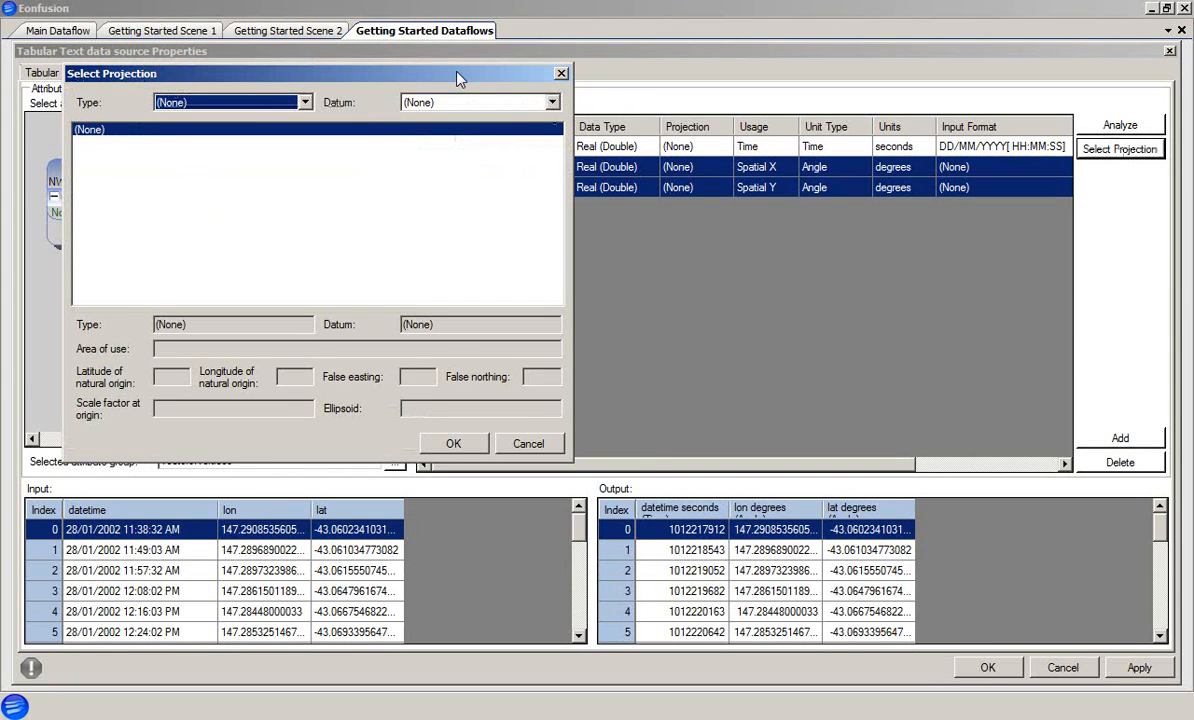
drag(452, 73, 722, 148)
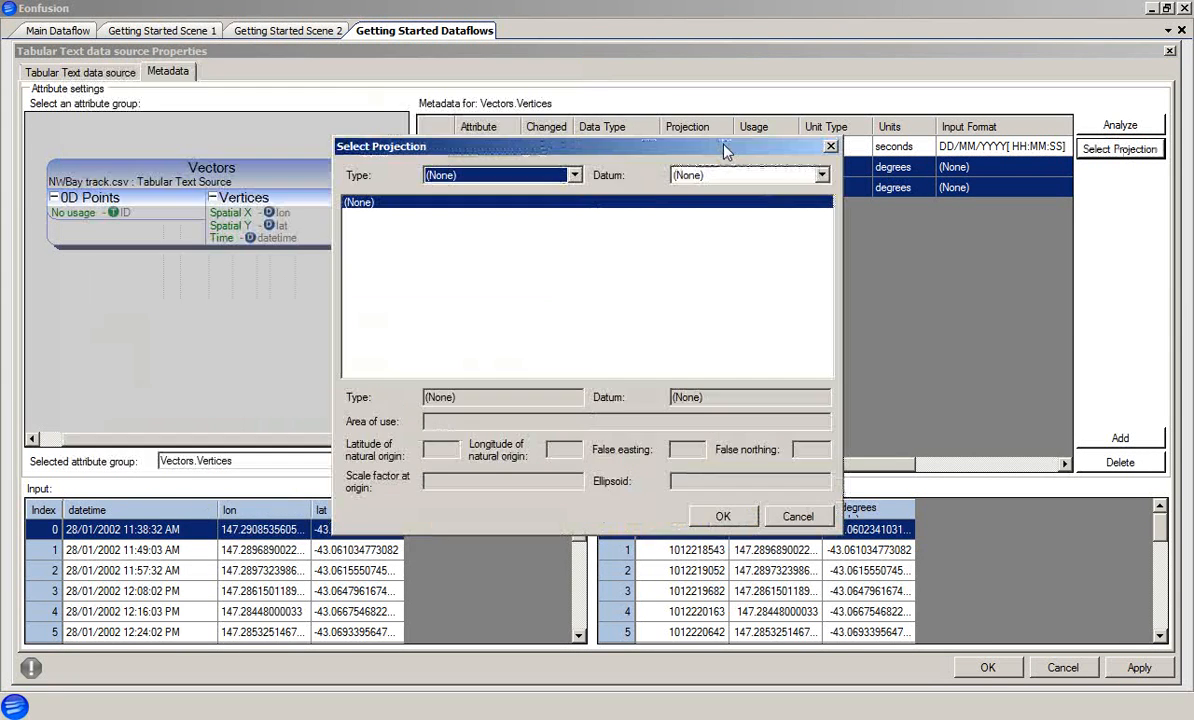
click(576, 176)
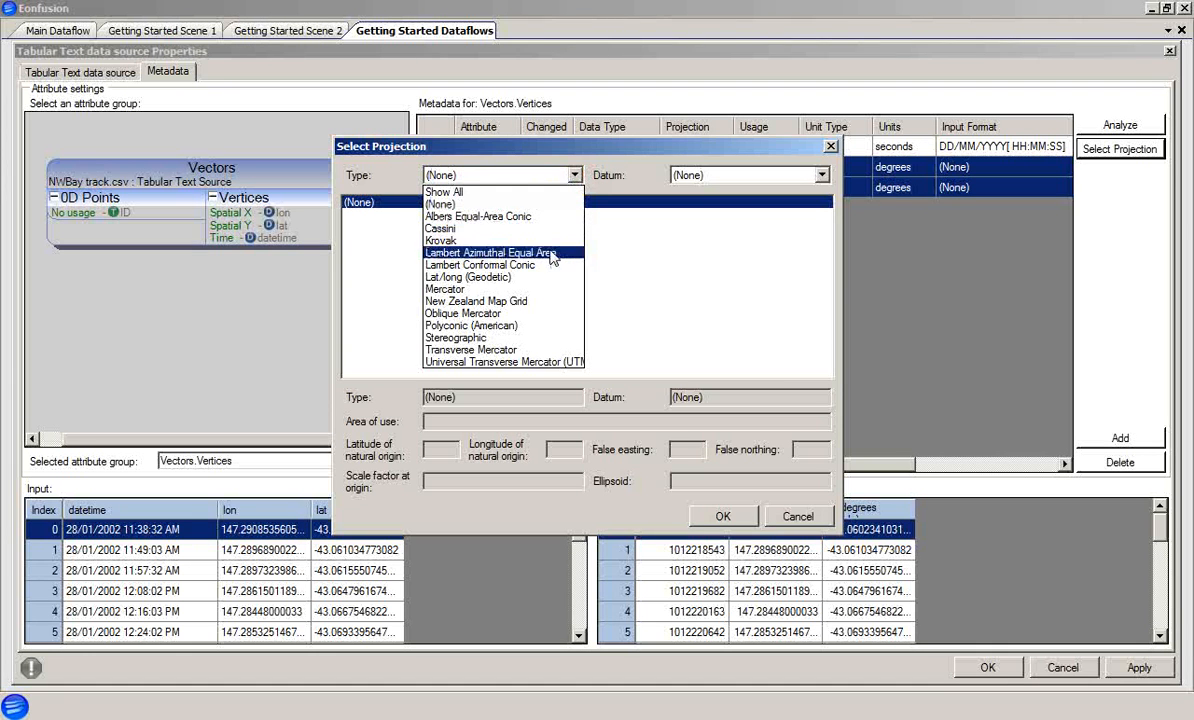
click(541, 279)
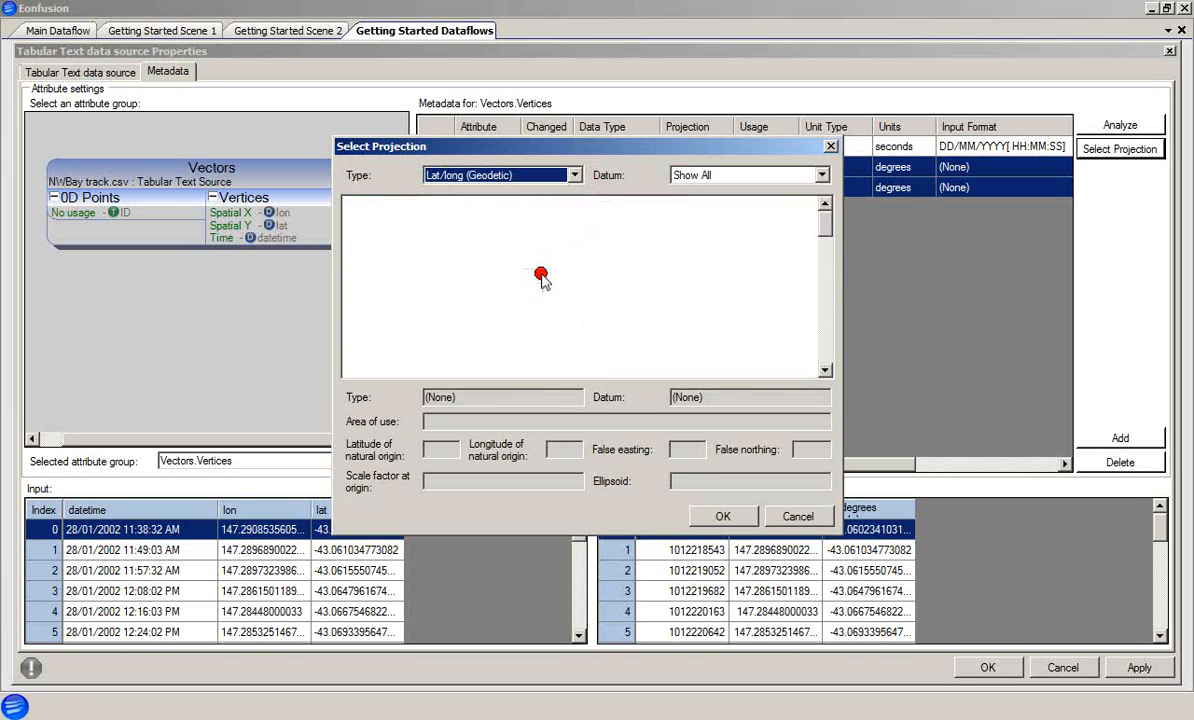
click(822, 176)
drag(823, 215, 828, 522)
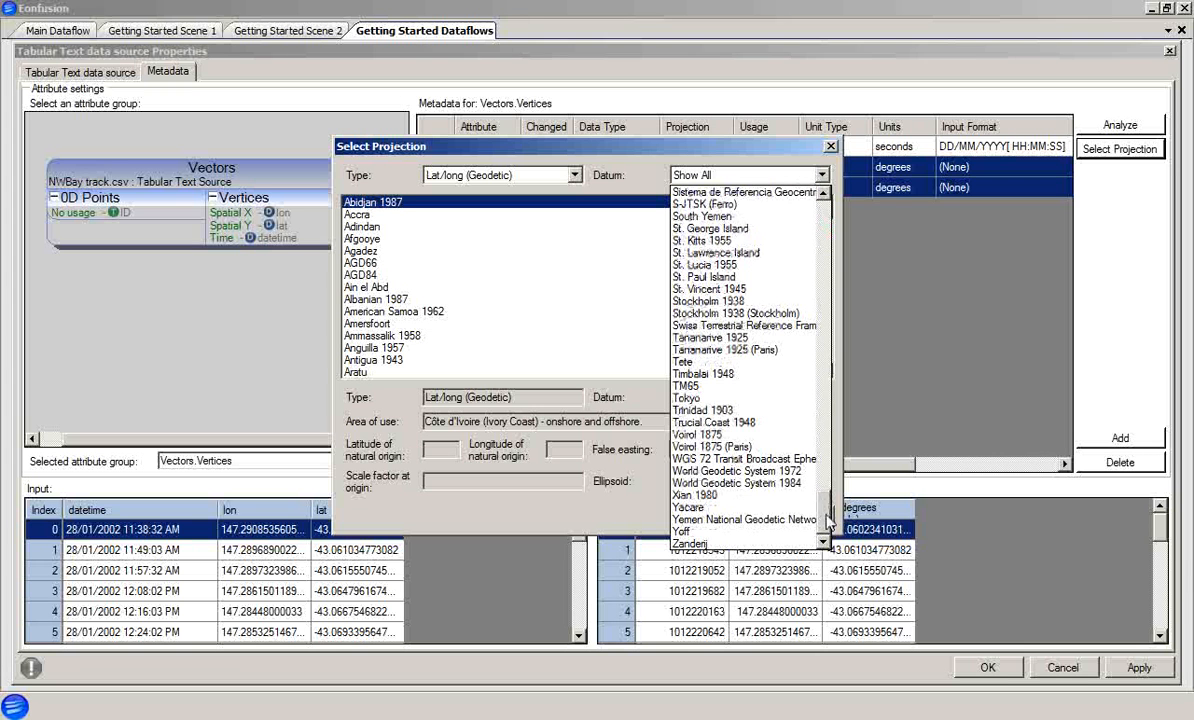
click(786, 483)
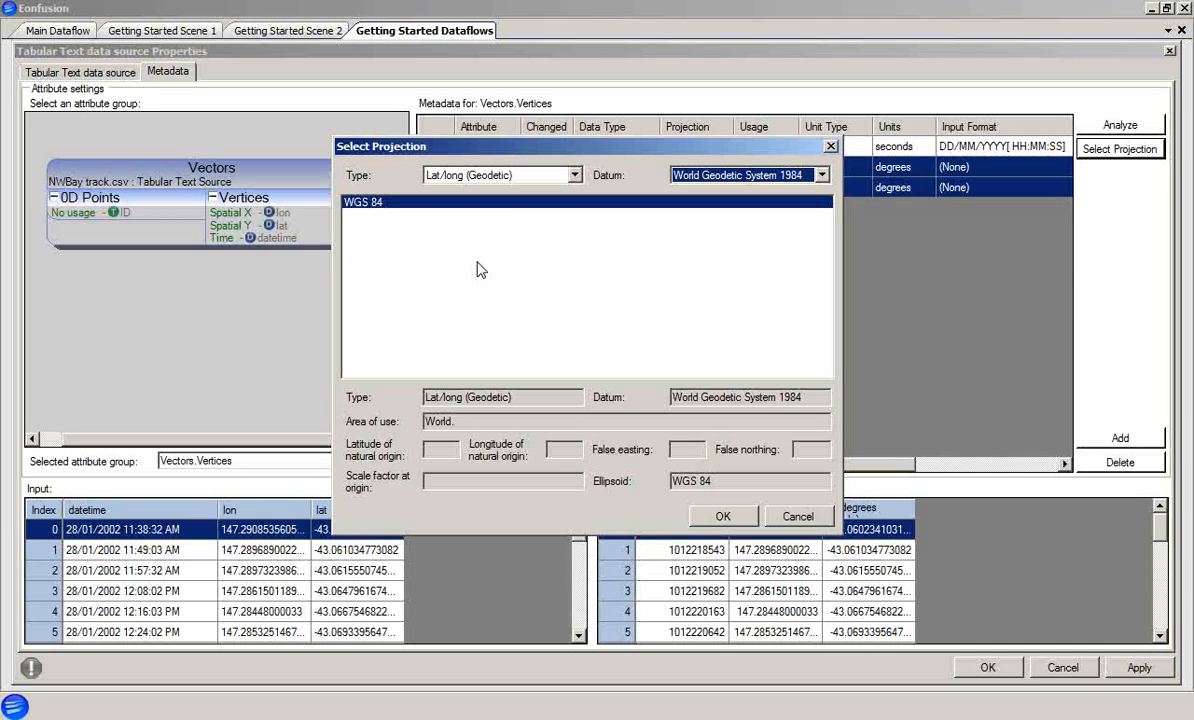
click(724, 516)
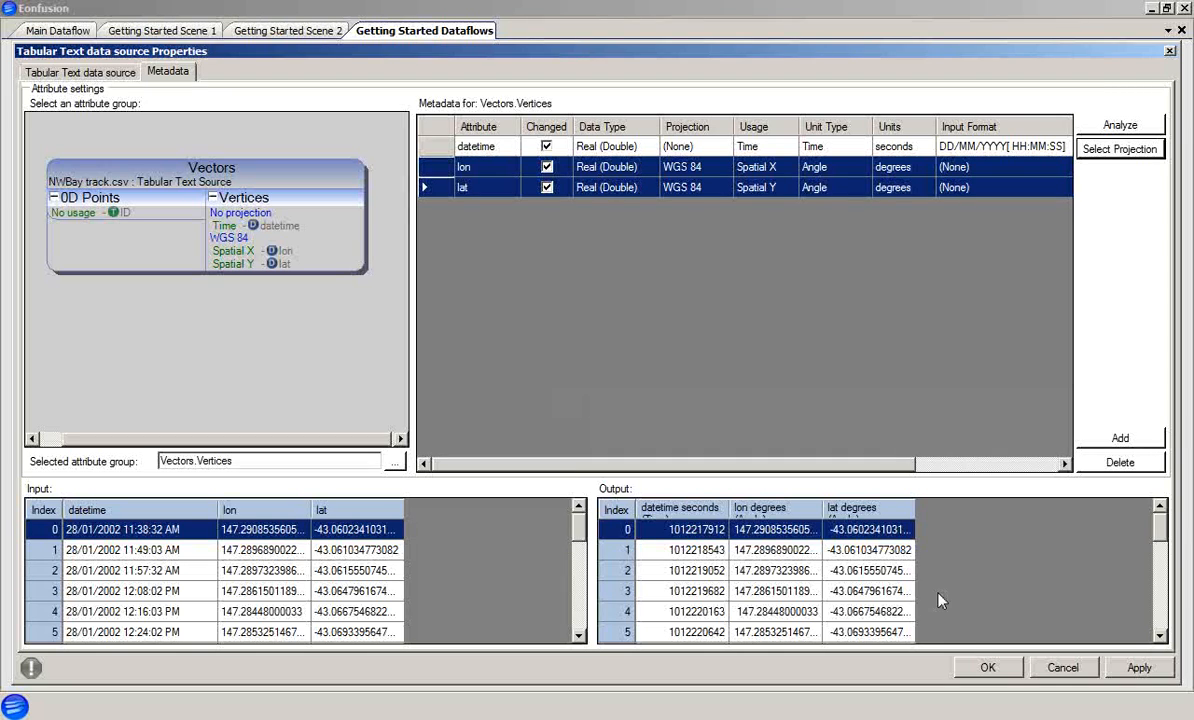
click(987, 668)
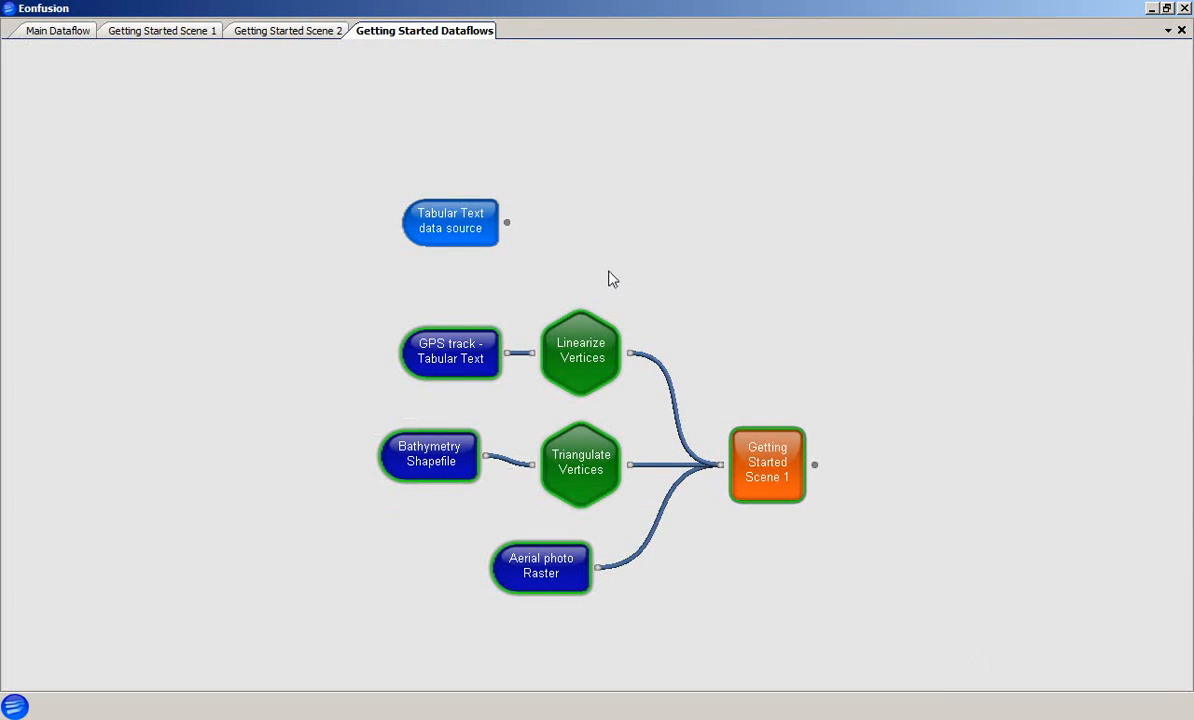
- Add a Metadata operator beside the Tabular Text data source and connect the data source's output to it
click(584, 246)
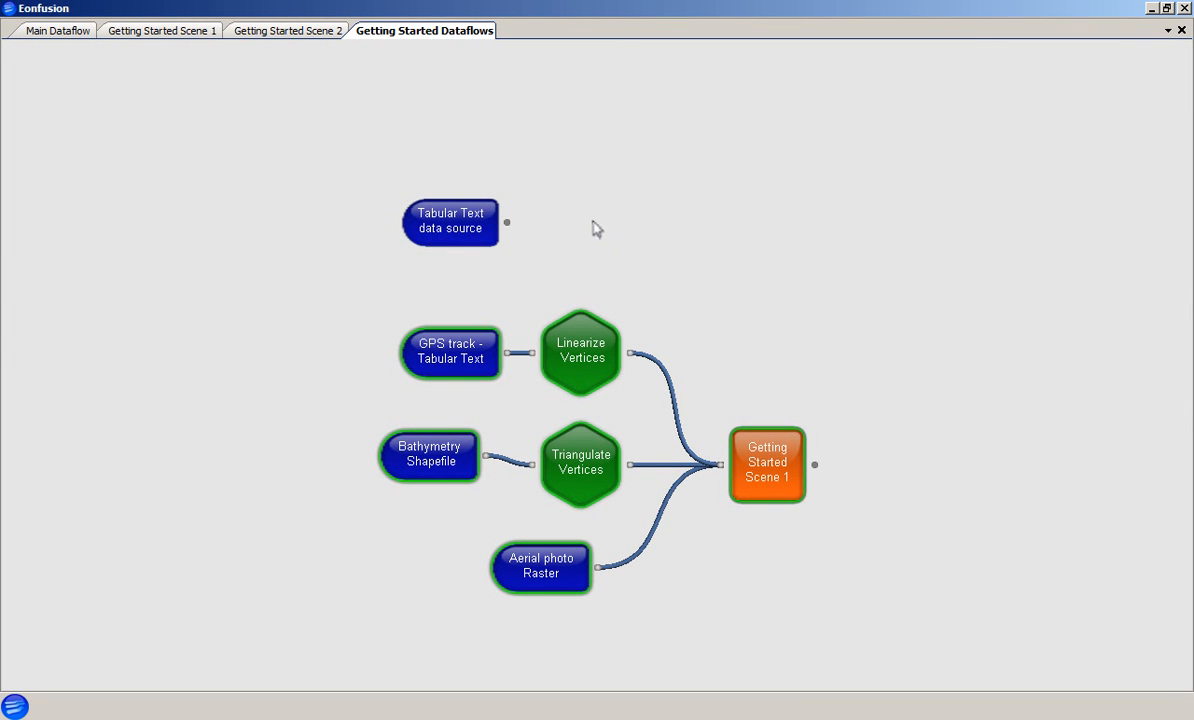
right_click(592, 225)
mouse_move(668, 278)
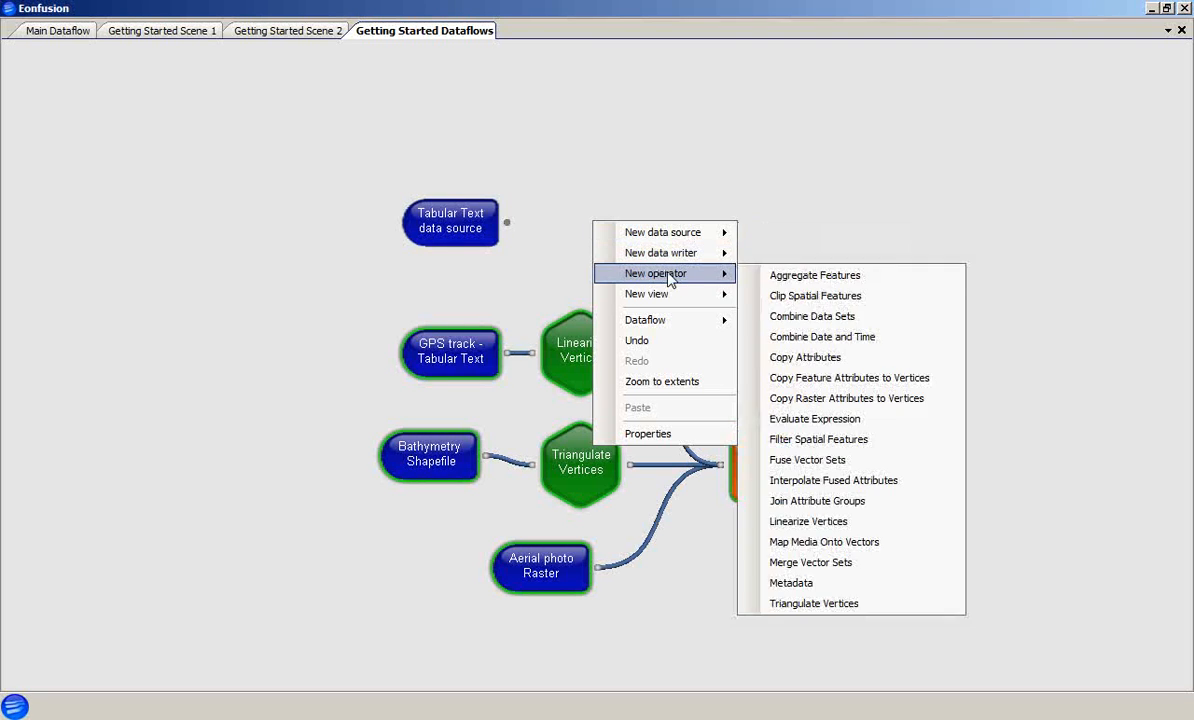
click(817, 583)
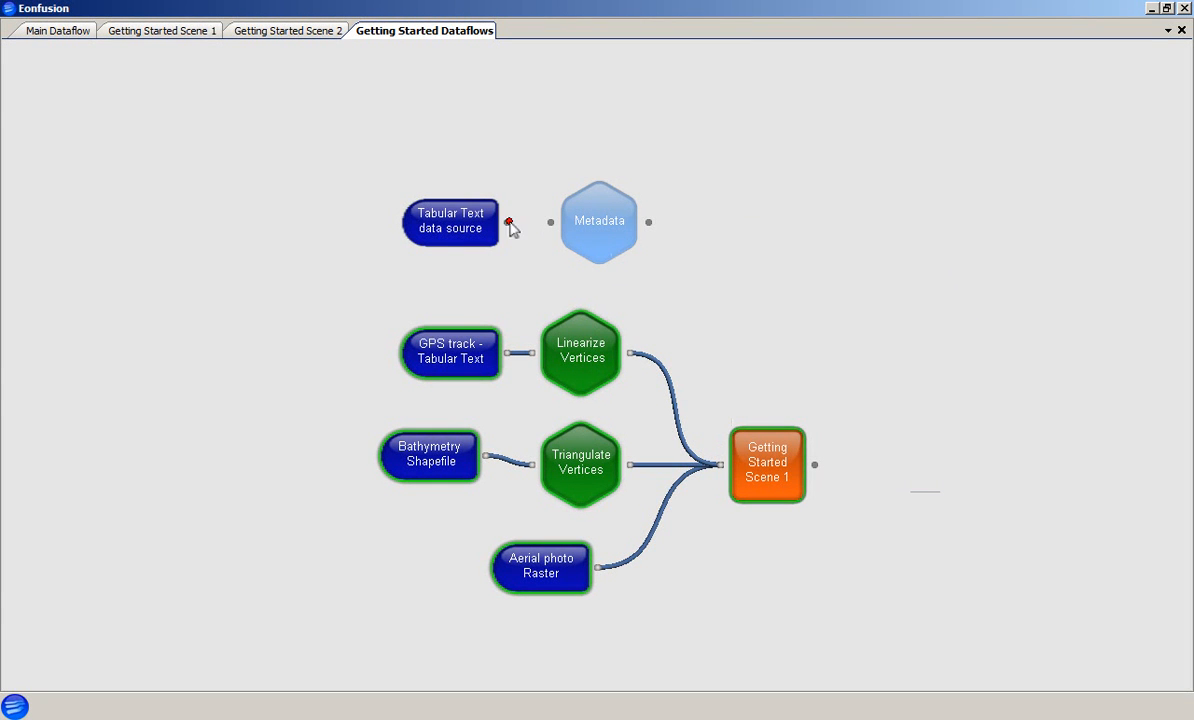
drag(509, 223, 556, 226)
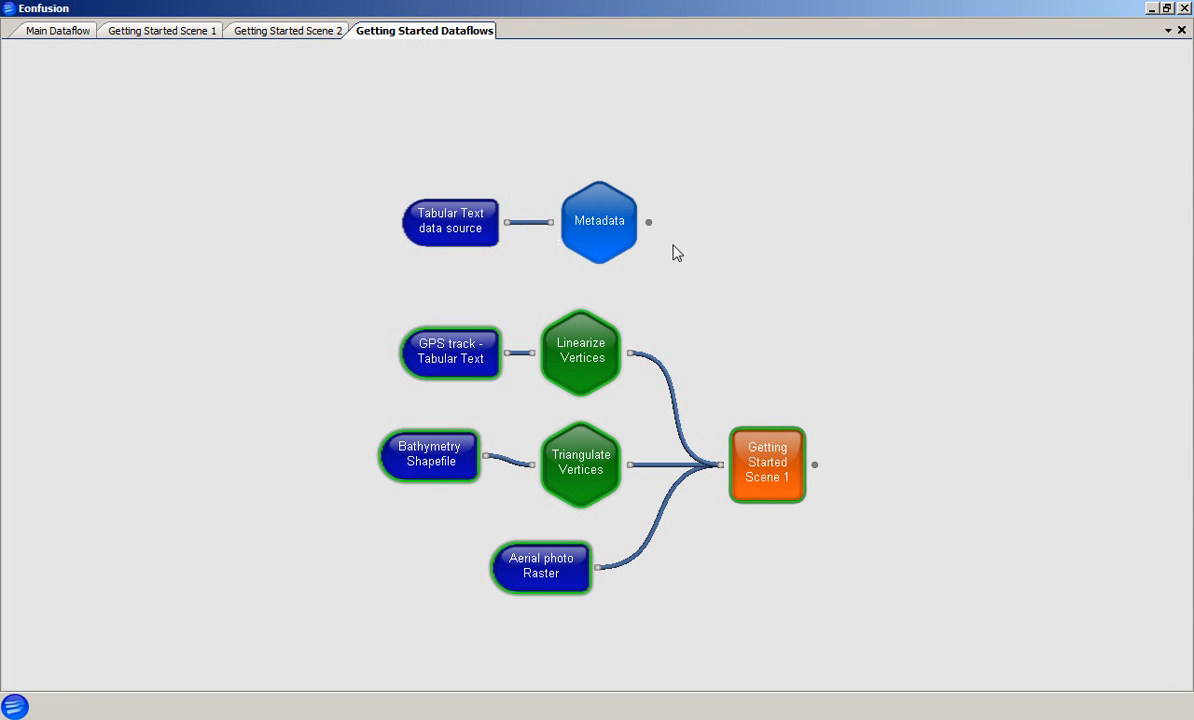
- Open the Metadata operator's attribute settings, enlarge its properties window and attribute table, and select the Vertices attribute group
right_click(609, 222)
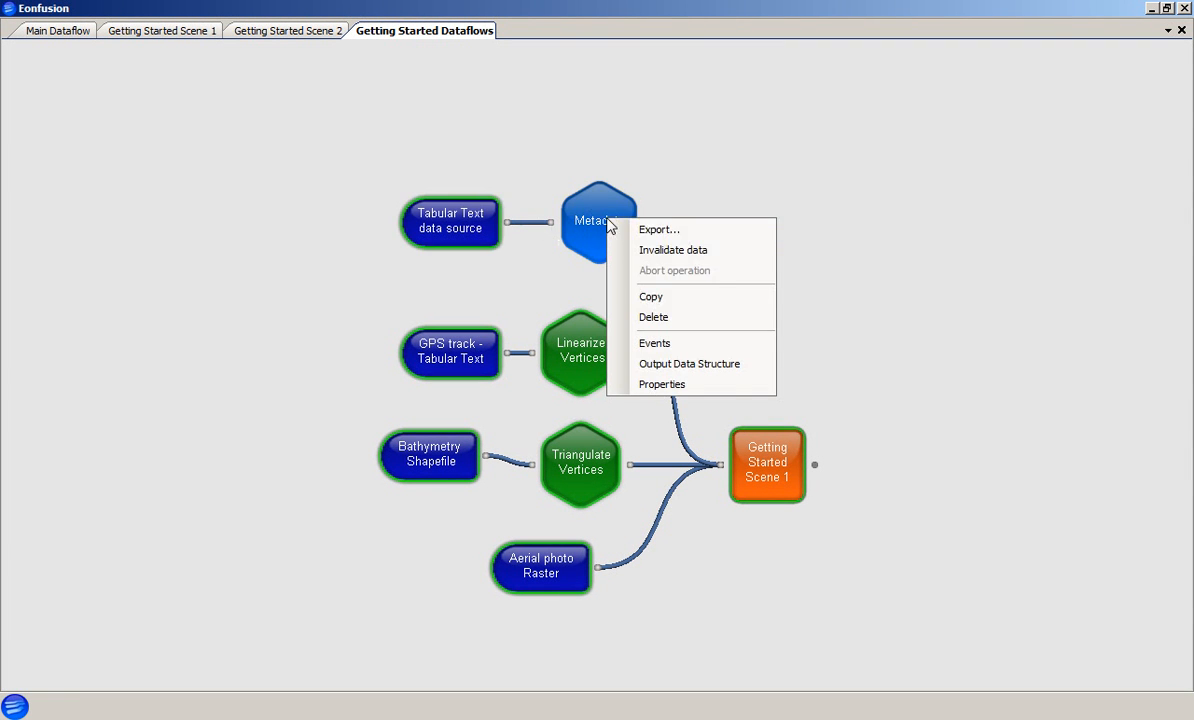
click(664, 386)
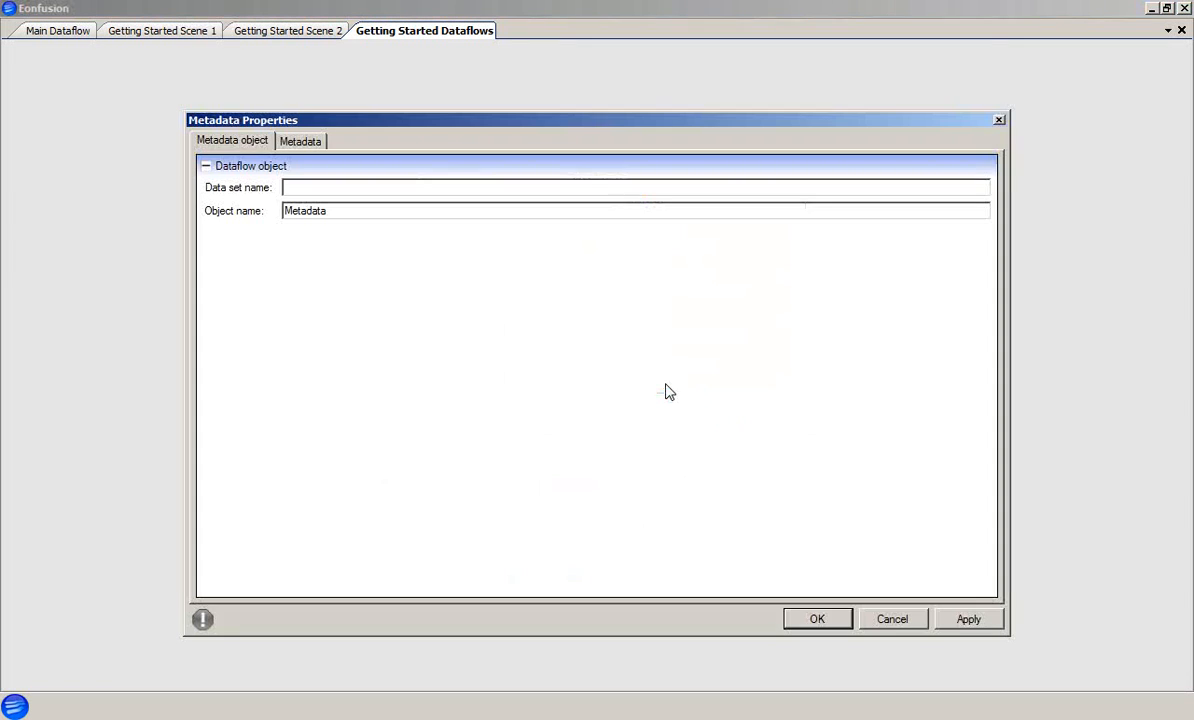
click(305, 141)
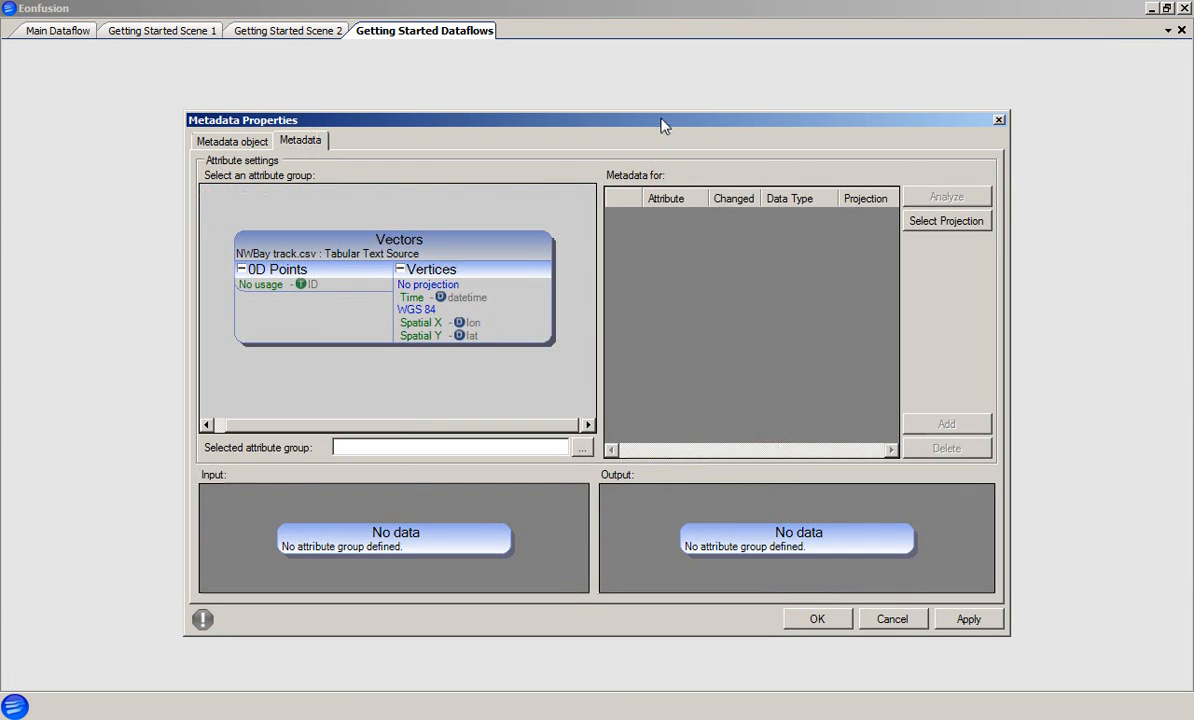
drag(663, 124, 507, 56)
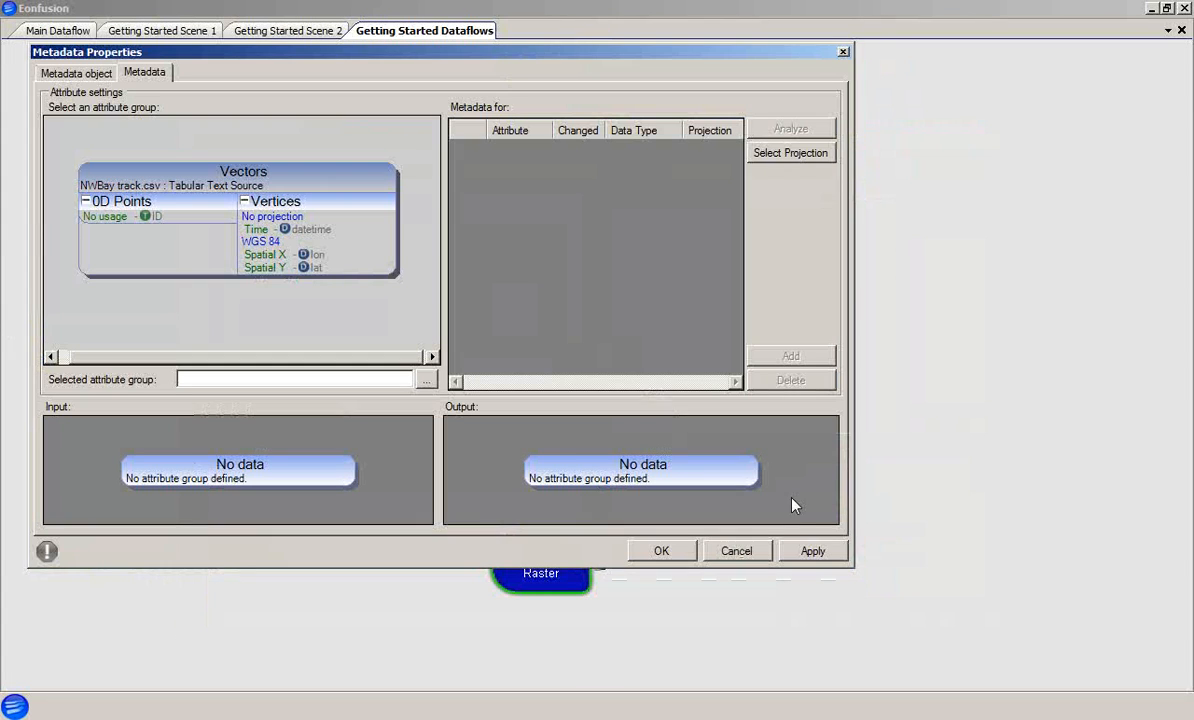
drag(853, 566, 1172, 683)
drag(602, 253, 434, 259)
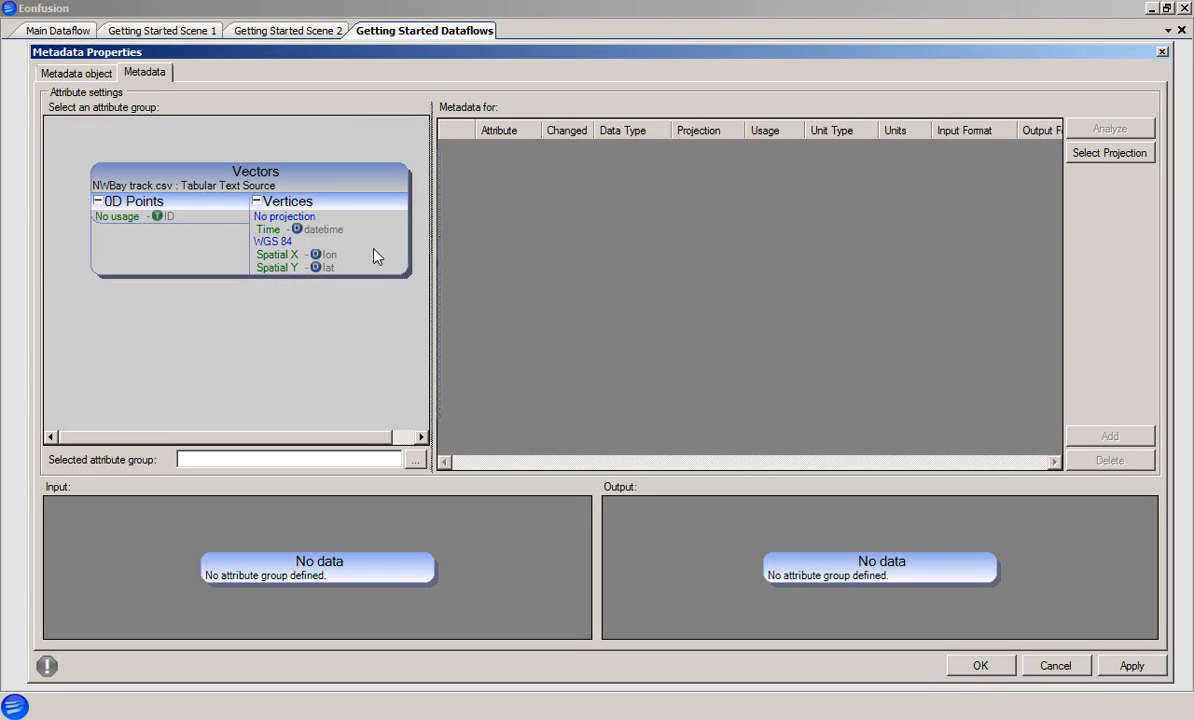
click(296, 208)
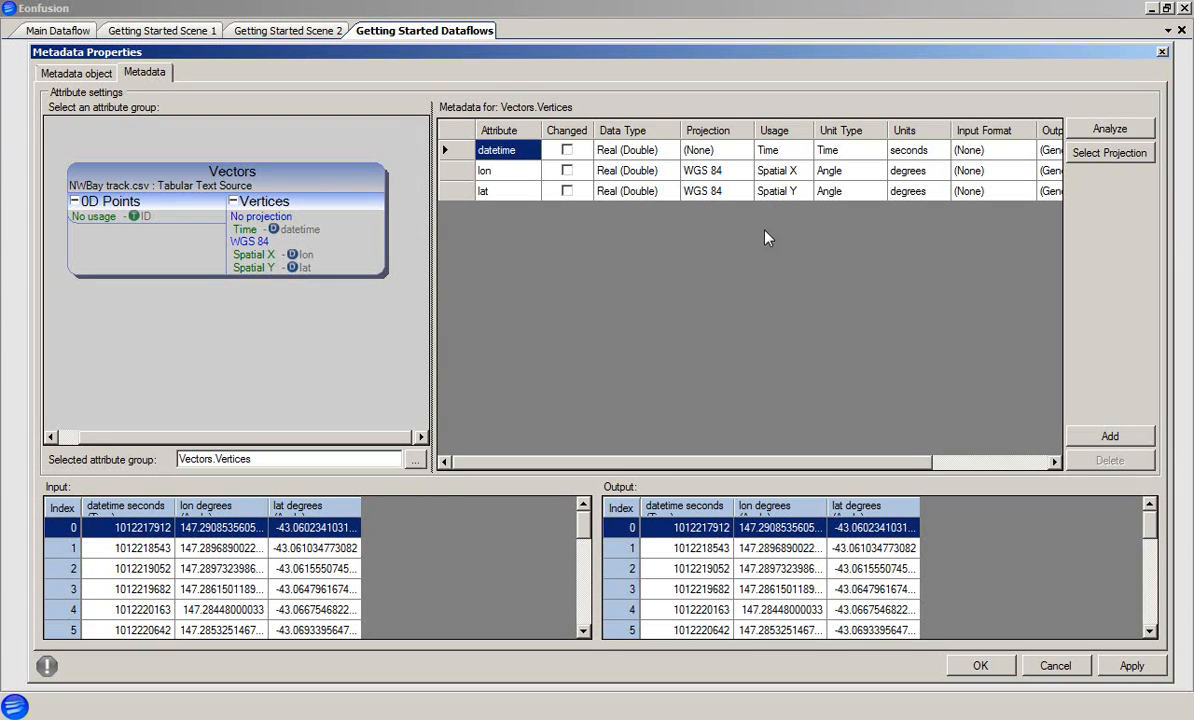
- Reproject the lon and lat attributes to the Universal Transverse Mercator projection WGS 84 / UTM zone 55S
click(458, 171)
shift+click(458, 191)
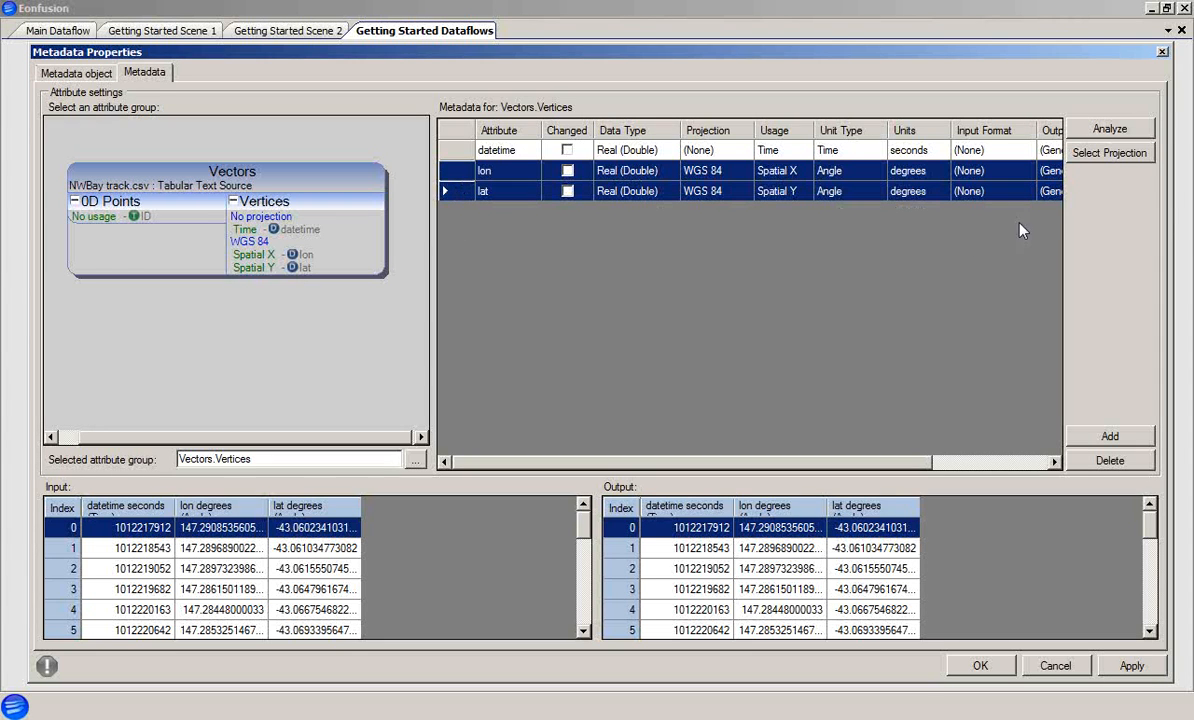
click(1100, 153)
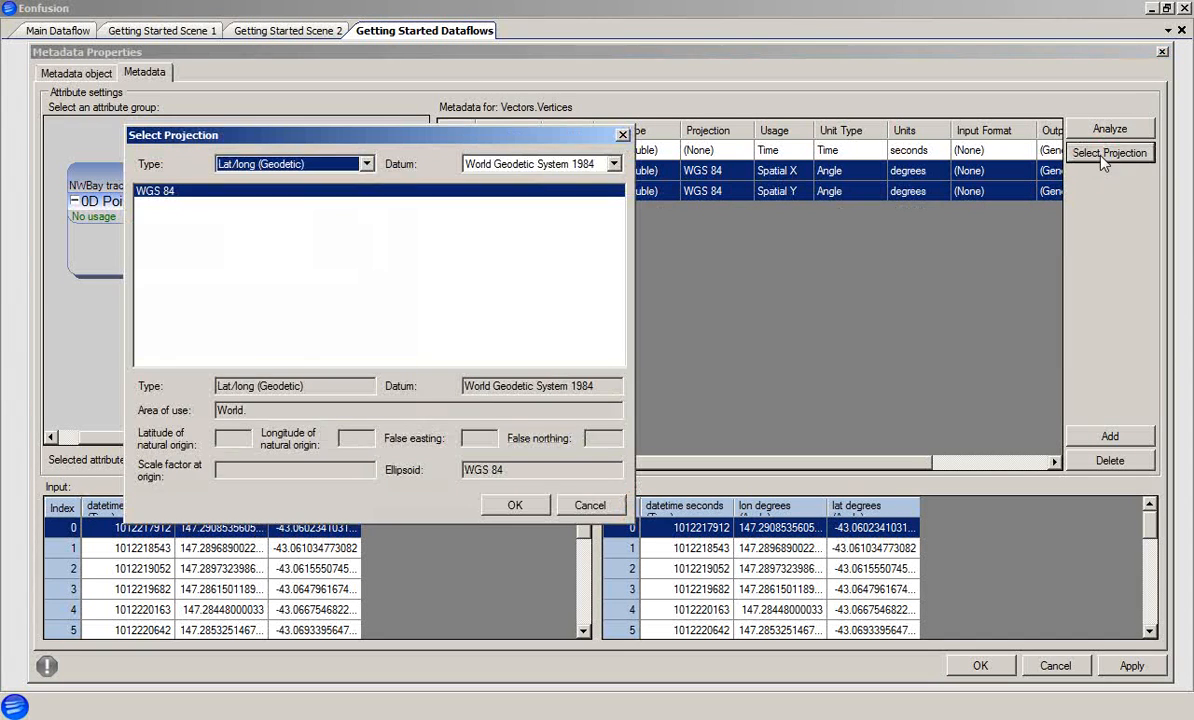
drag(610, 138, 715, 114)
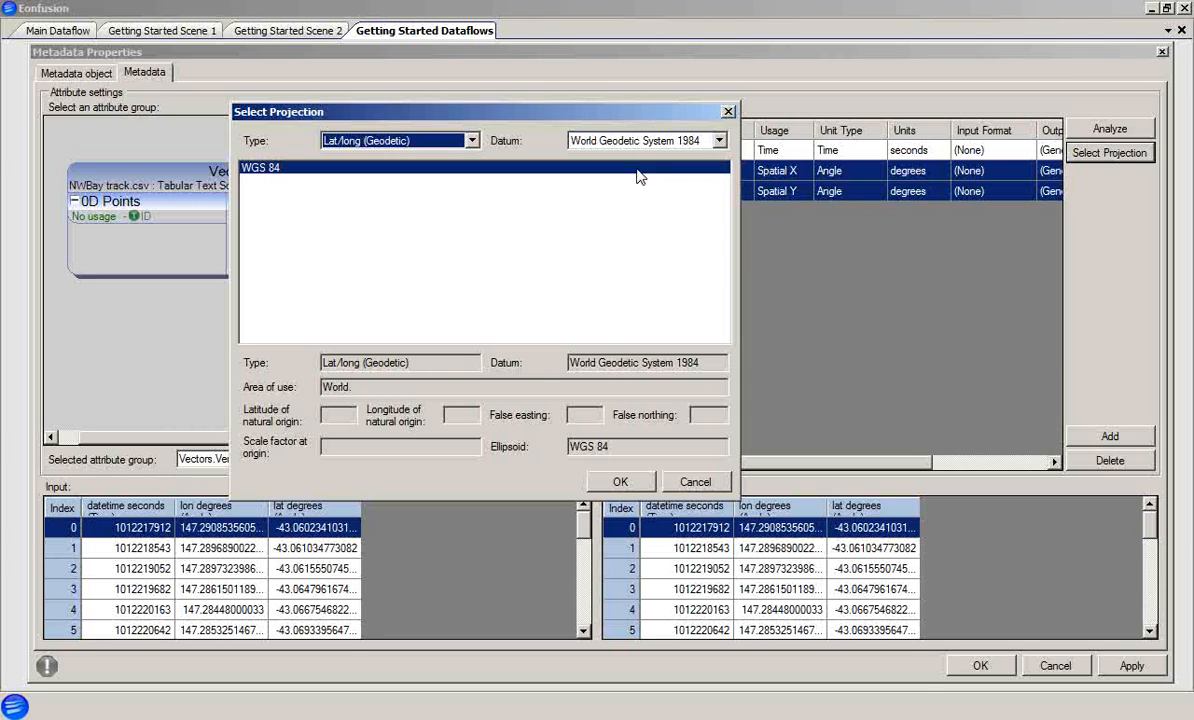
click(471, 141)
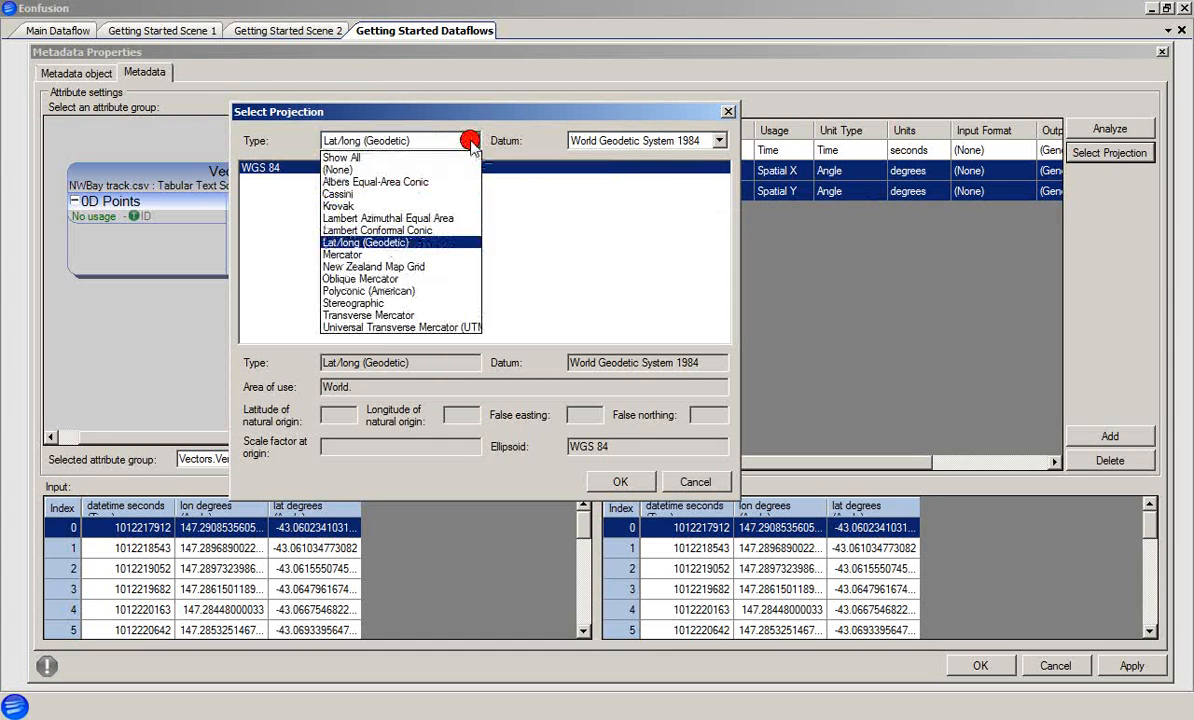
click(441, 328)
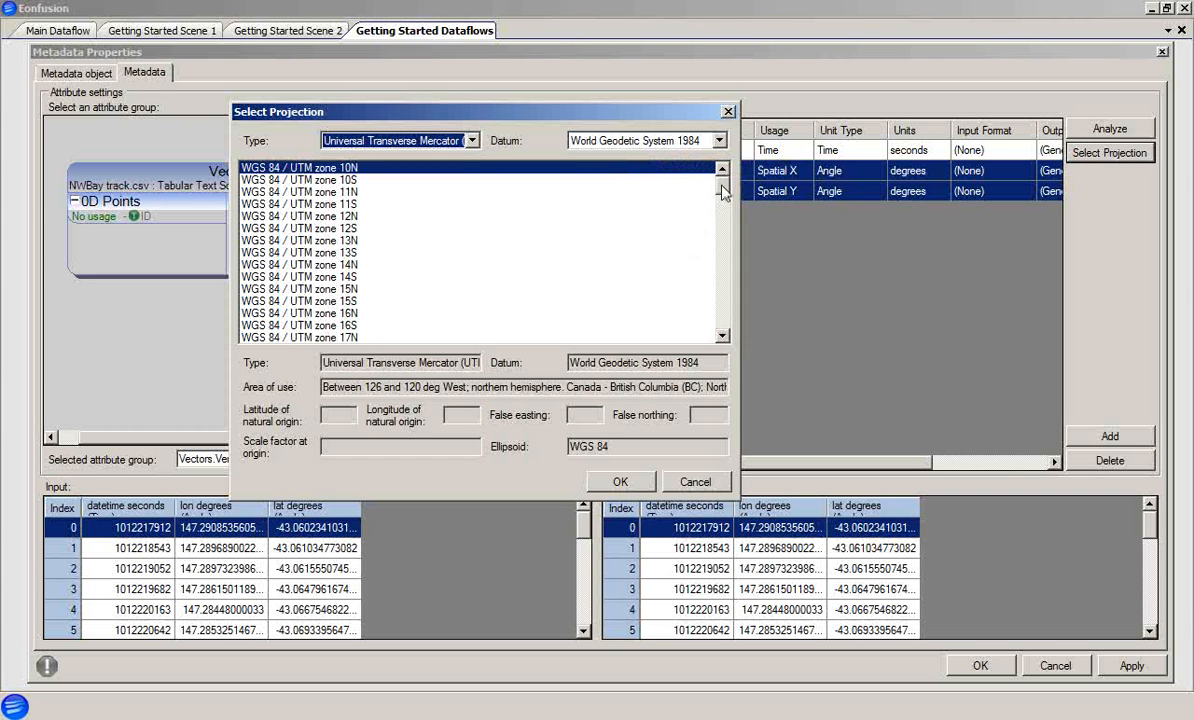
drag(725, 192, 666, 277)
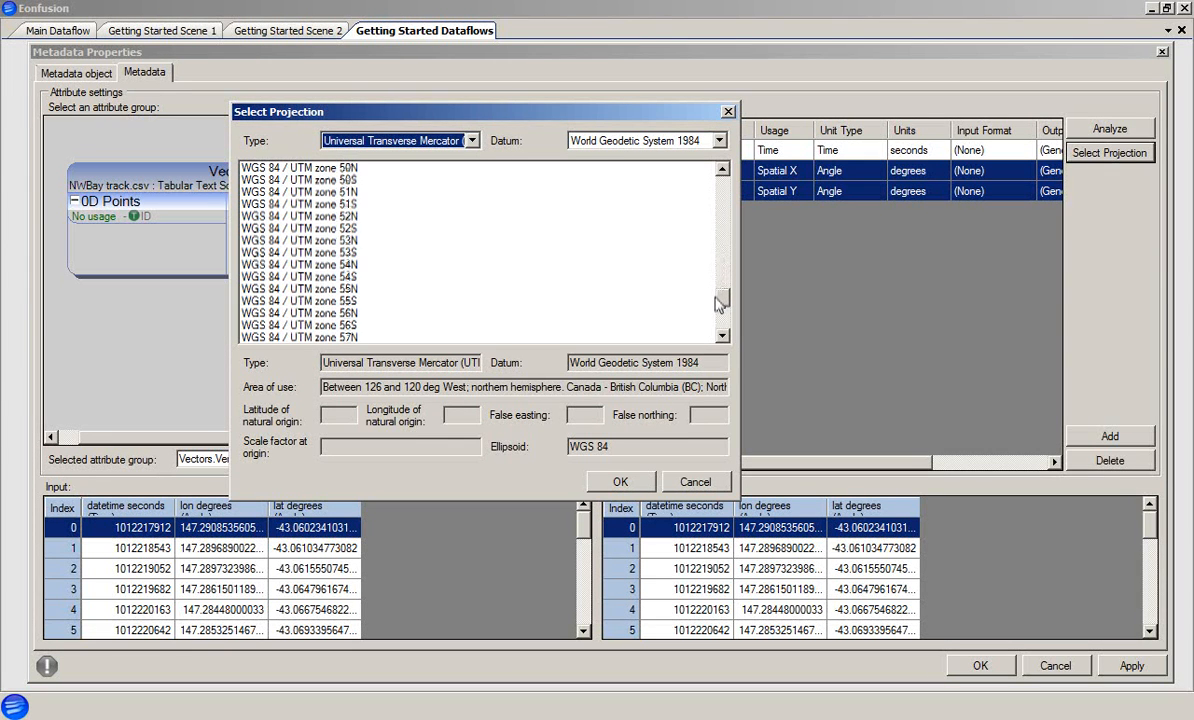
click(378, 301)
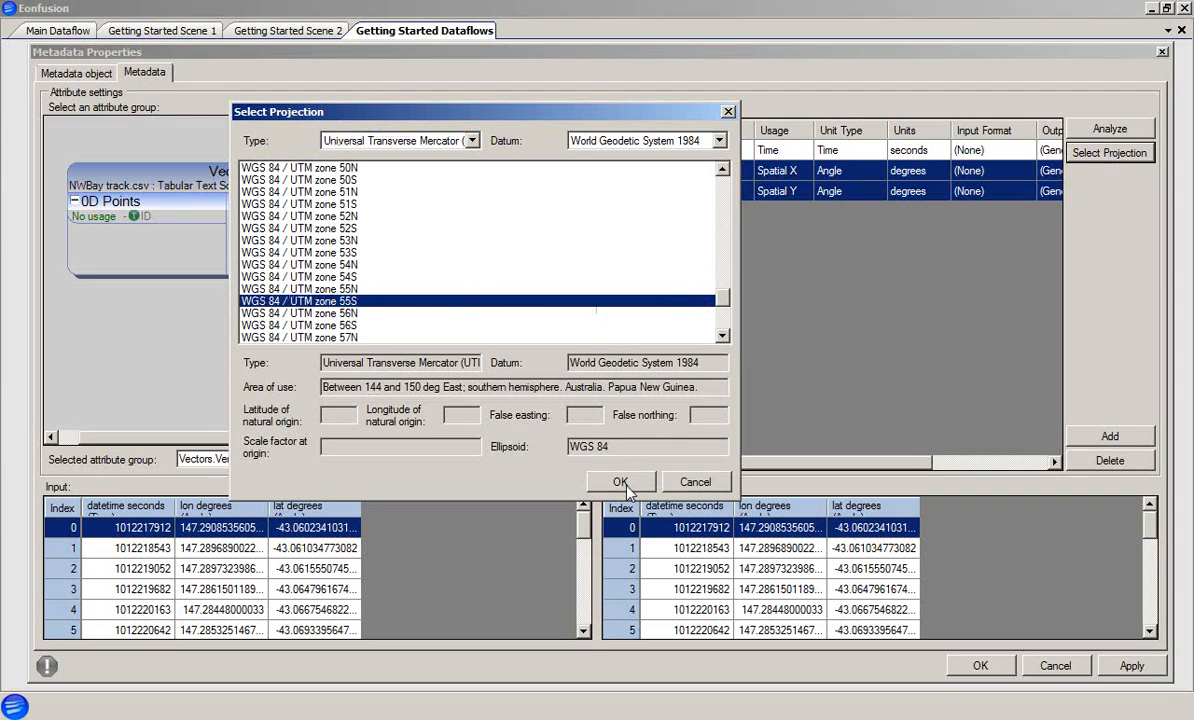
click(620, 482)
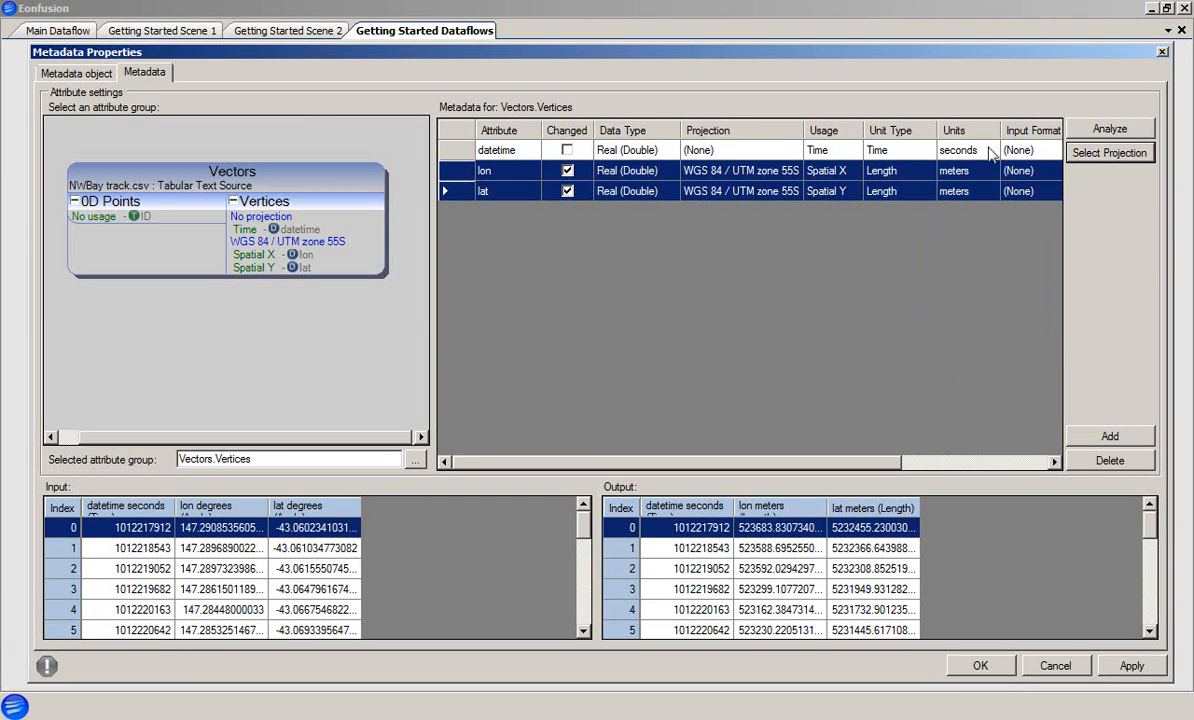
- Convert the datetime attribute's units to days and accept the Metadata operator's properties
click(994, 150)
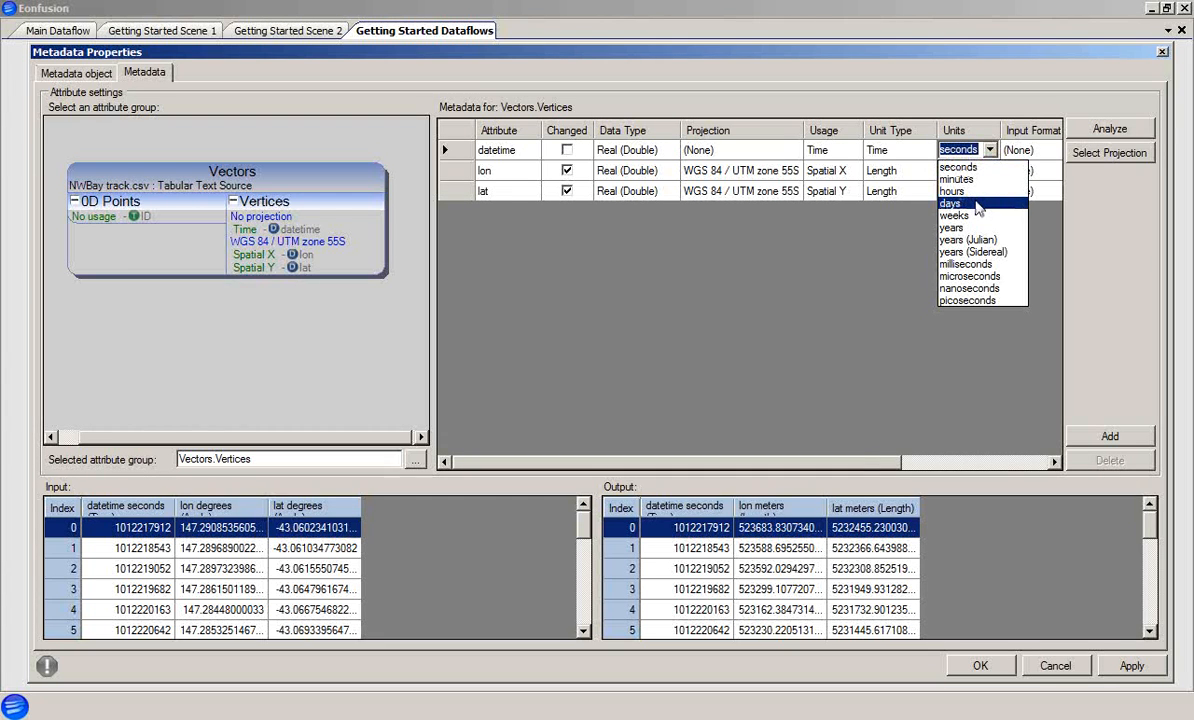
click(977, 206)
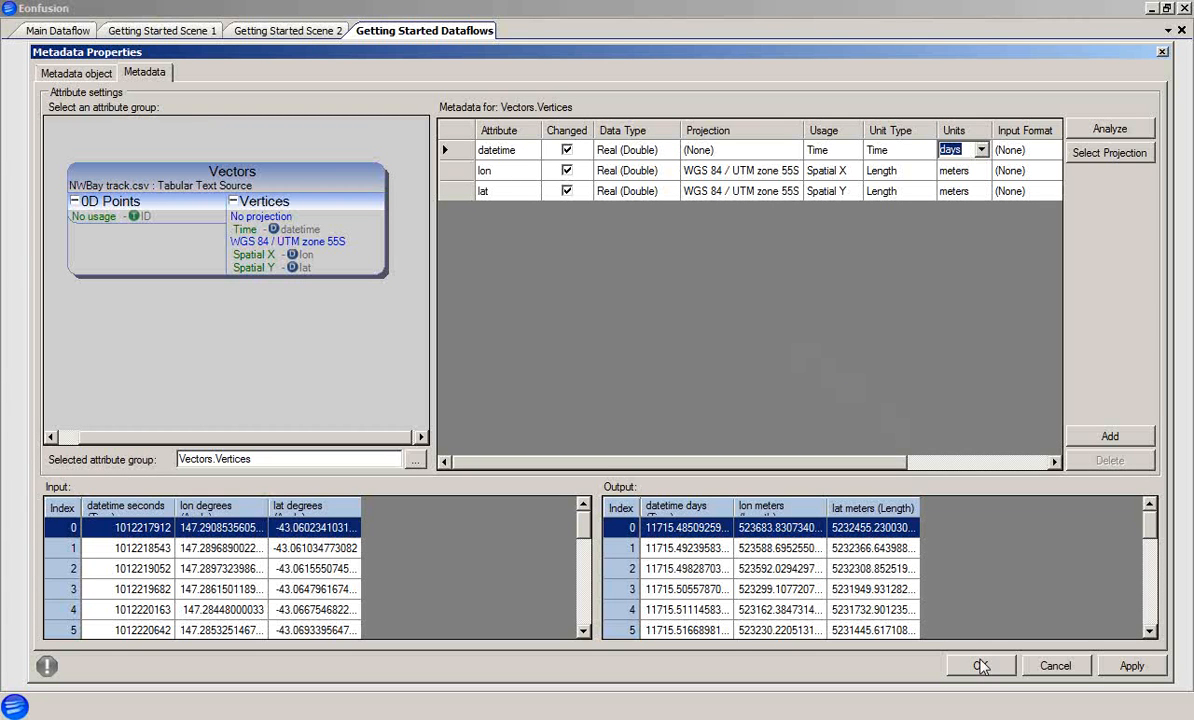
click(983, 665)
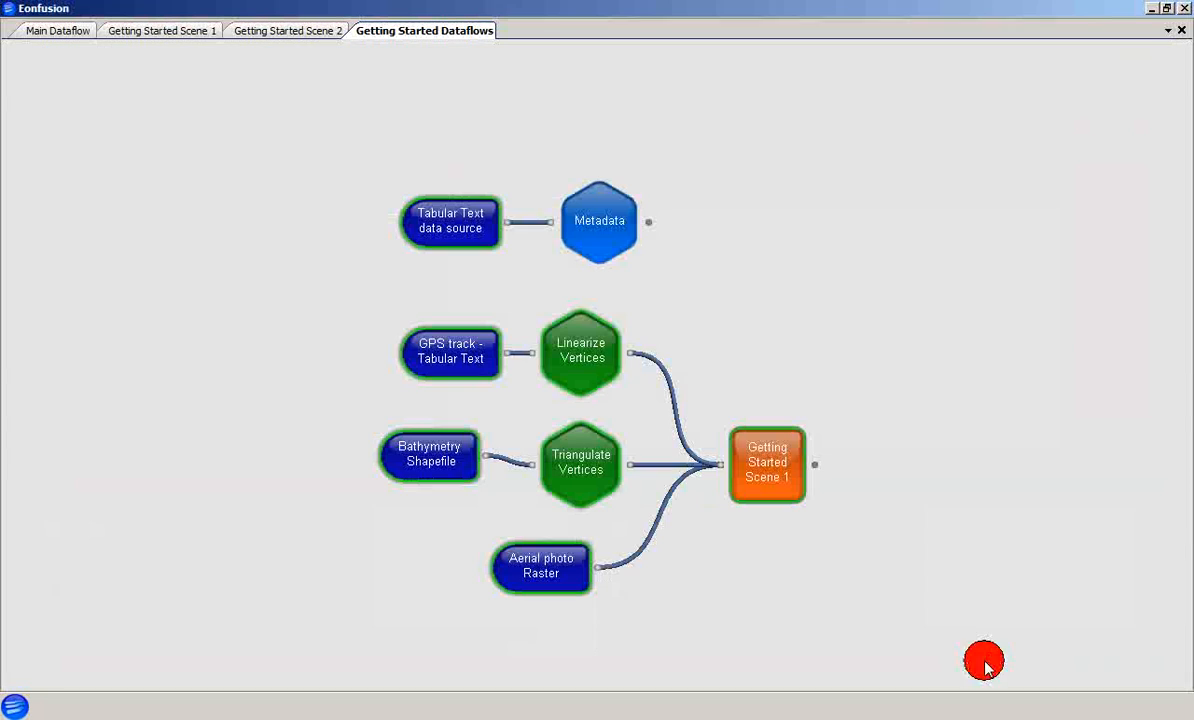
click(768, 297)
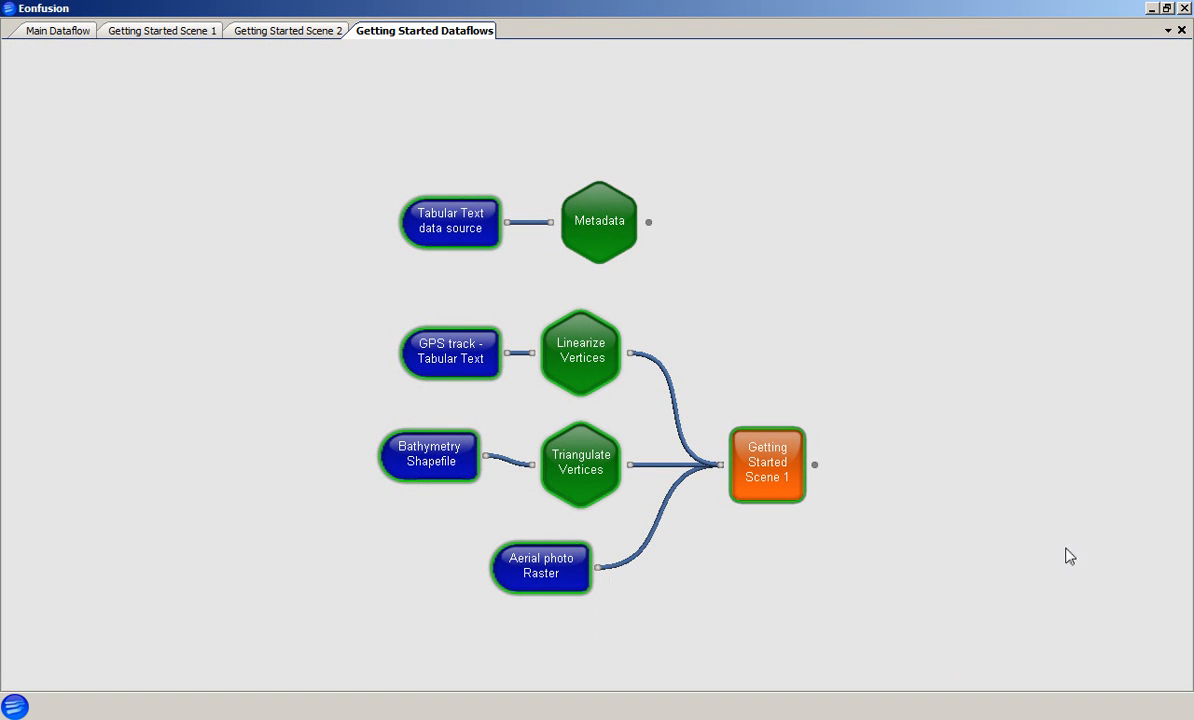
- Review the axis projections, usages and units in the properties of Getting Started Scene 1, and close them
right_click(795, 484)
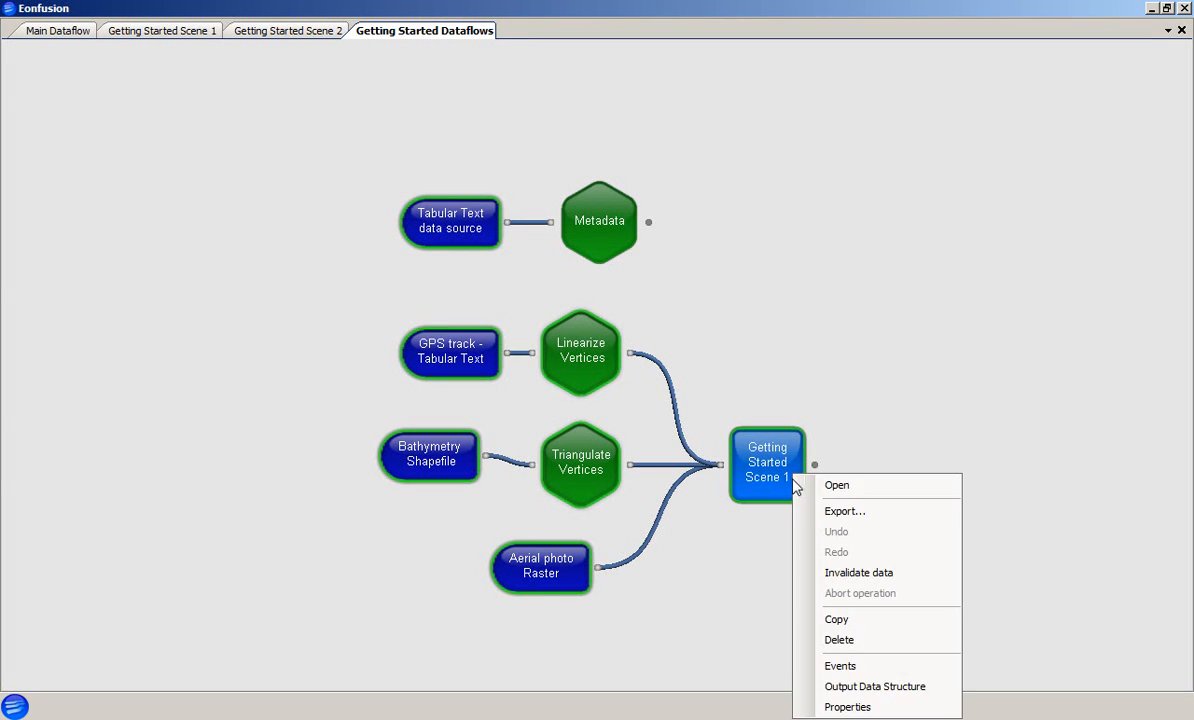
click(848, 707)
drag(733, 158, 781, 181)
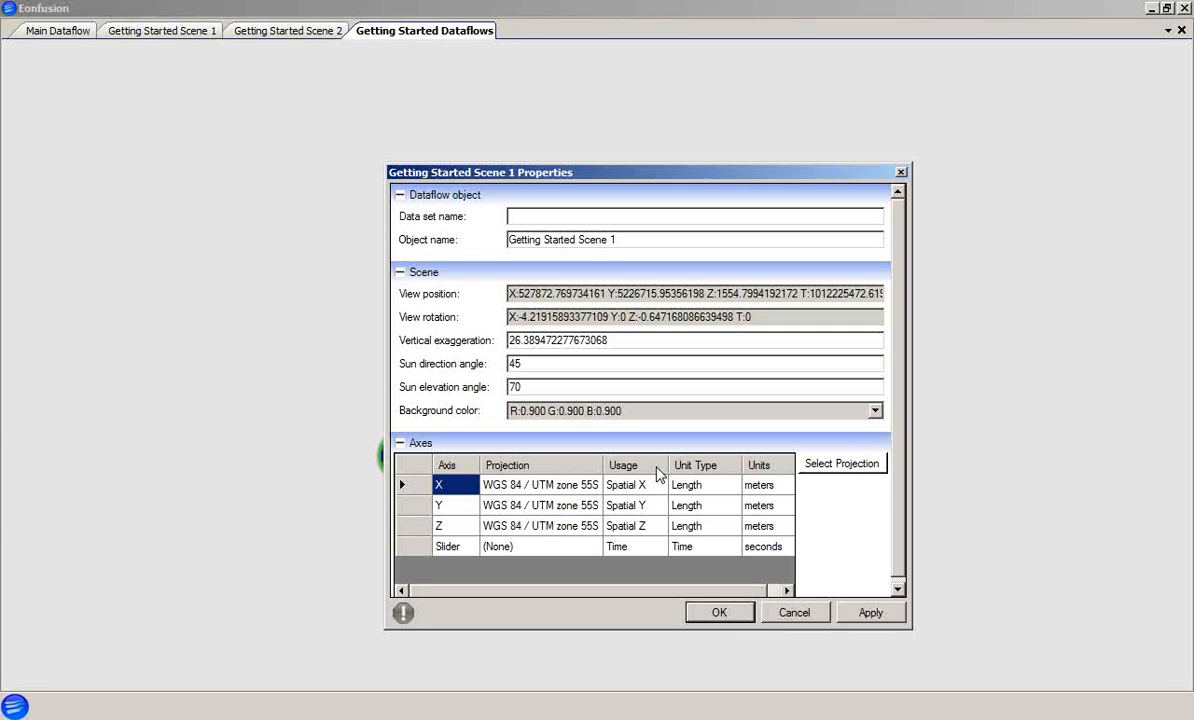
click(722, 614)
click(806, 567)
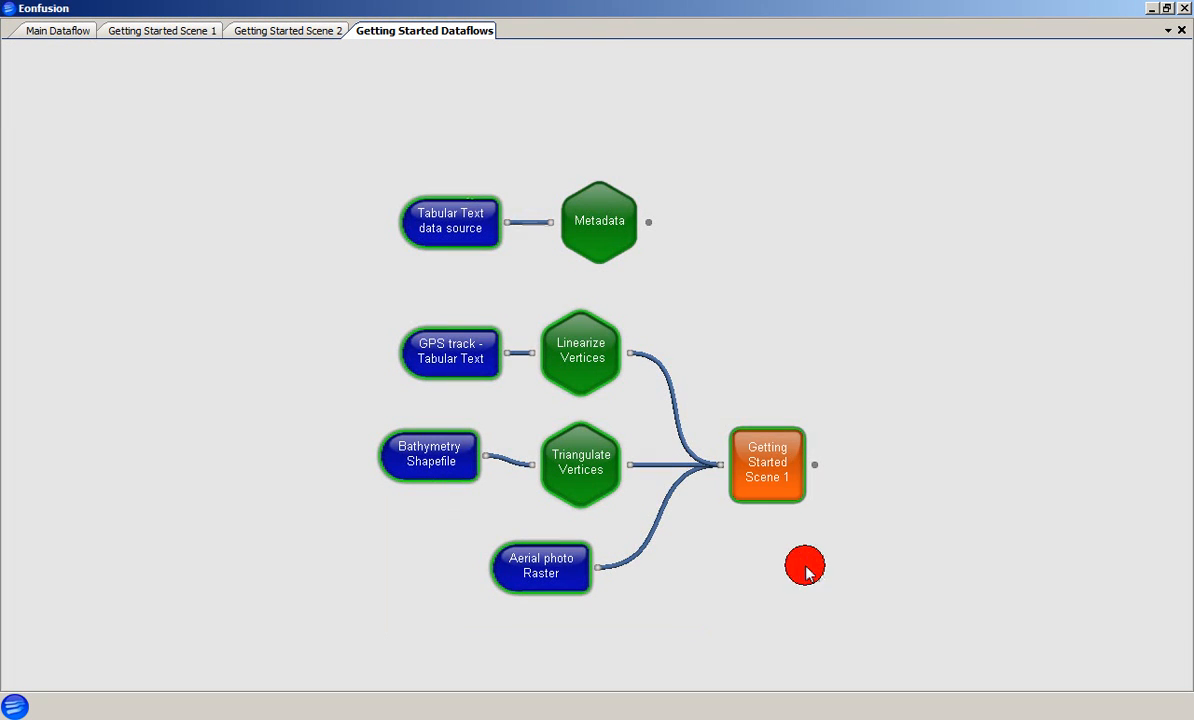